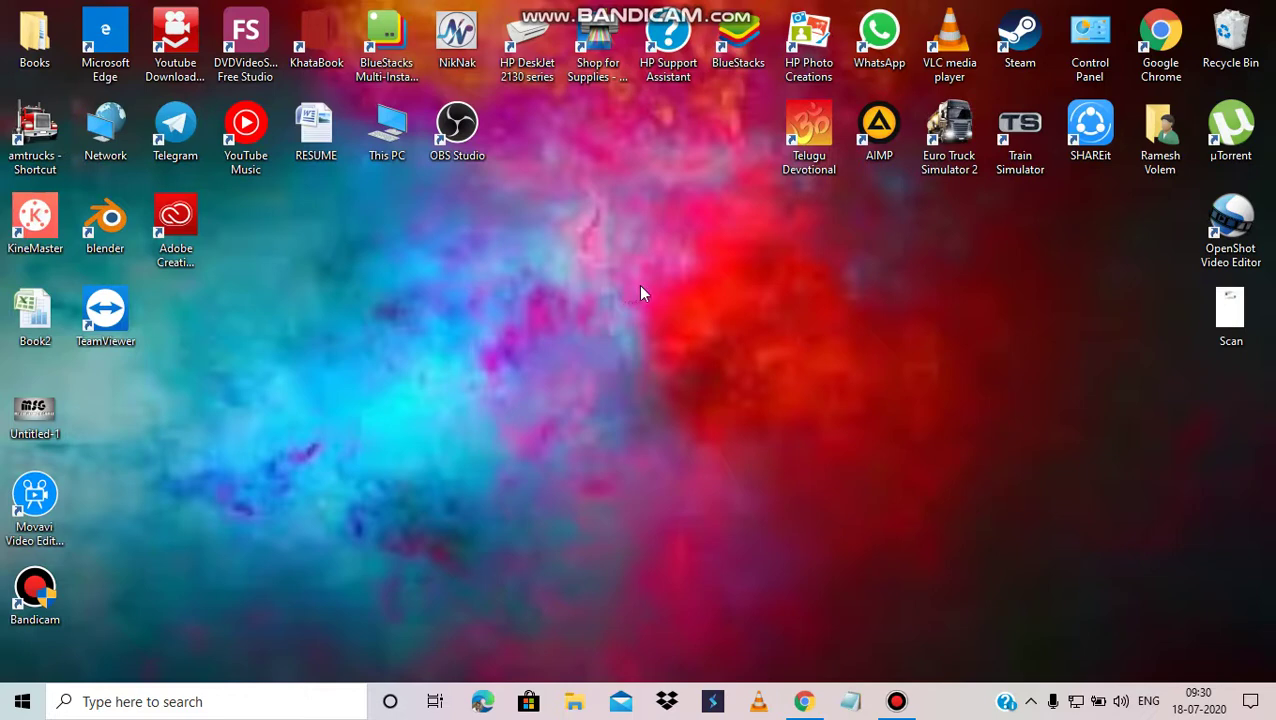
right_click(628, 286)
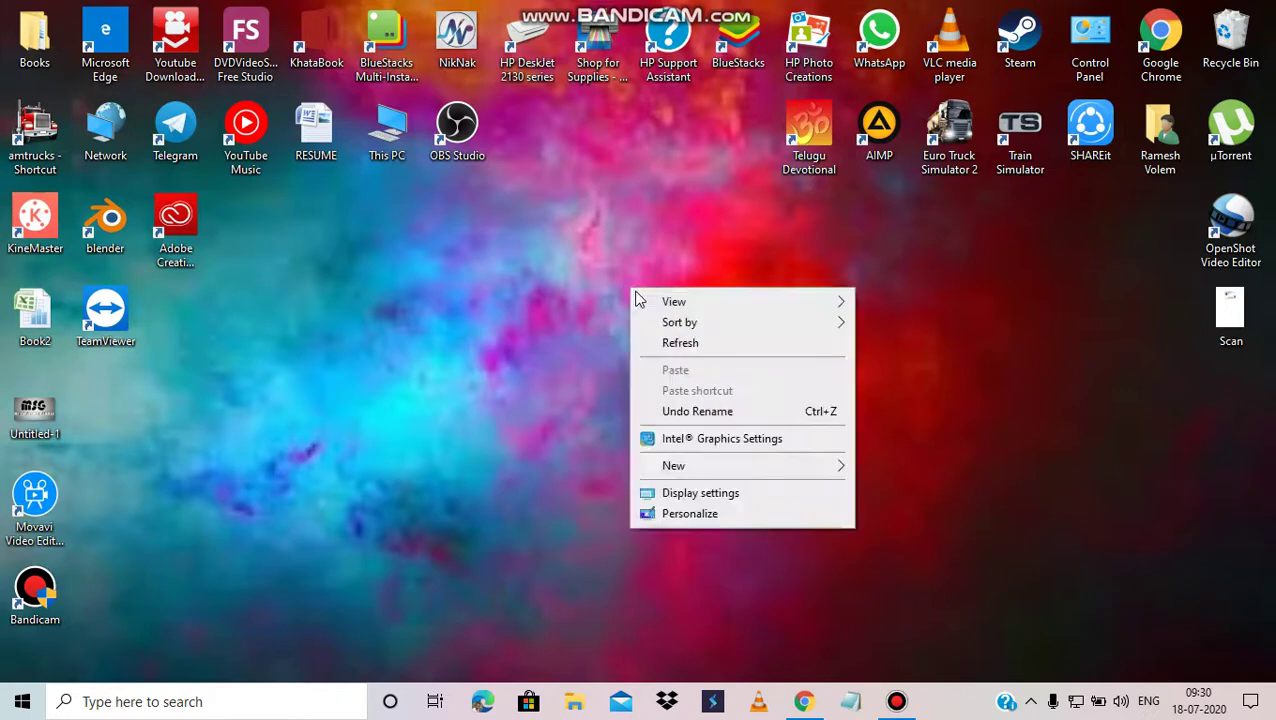
click(677, 349)
right_click(678, 352)
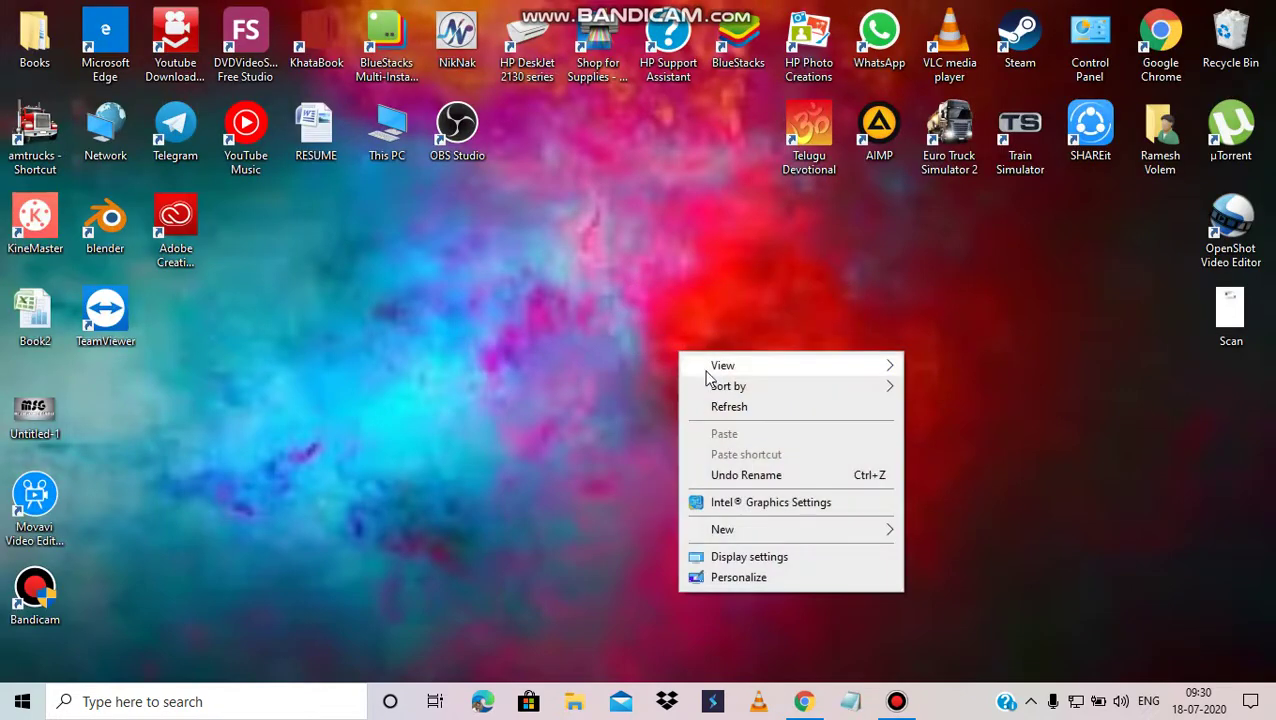
click(743, 408)
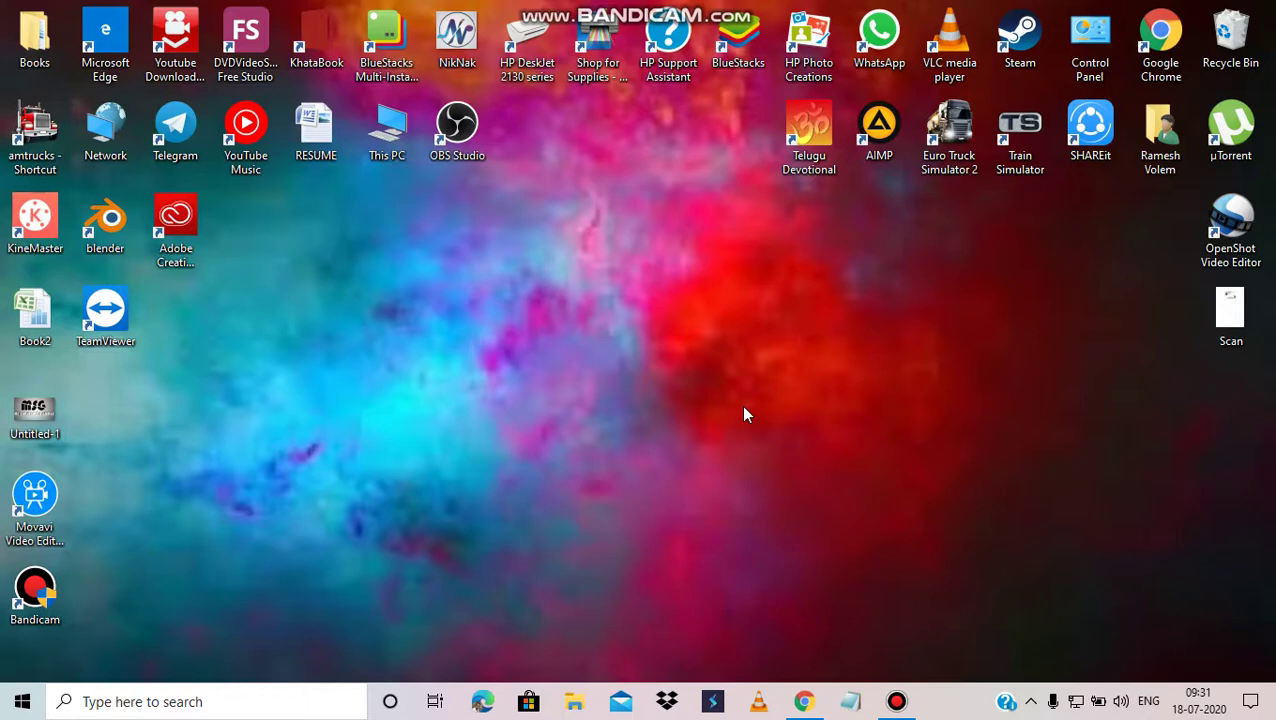
right_click(743, 414)
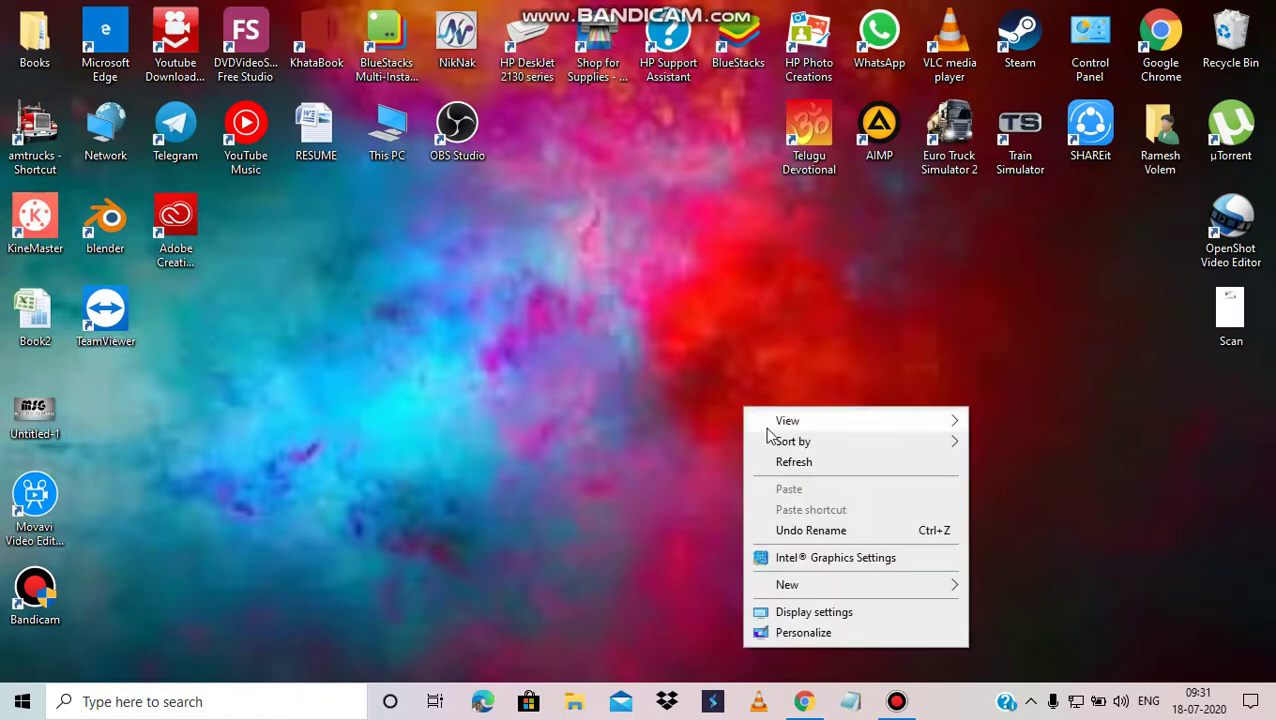
click(810, 464)
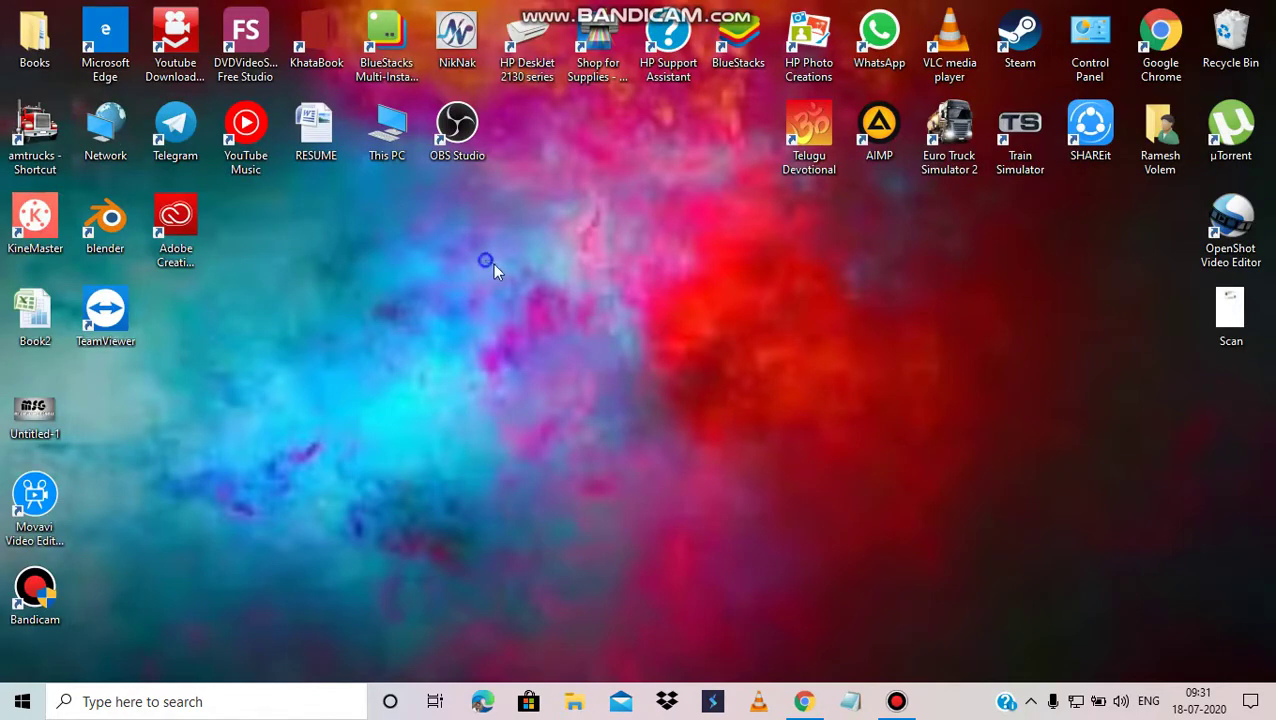
drag(485, 262, 806, 451)
right_click(806, 451)
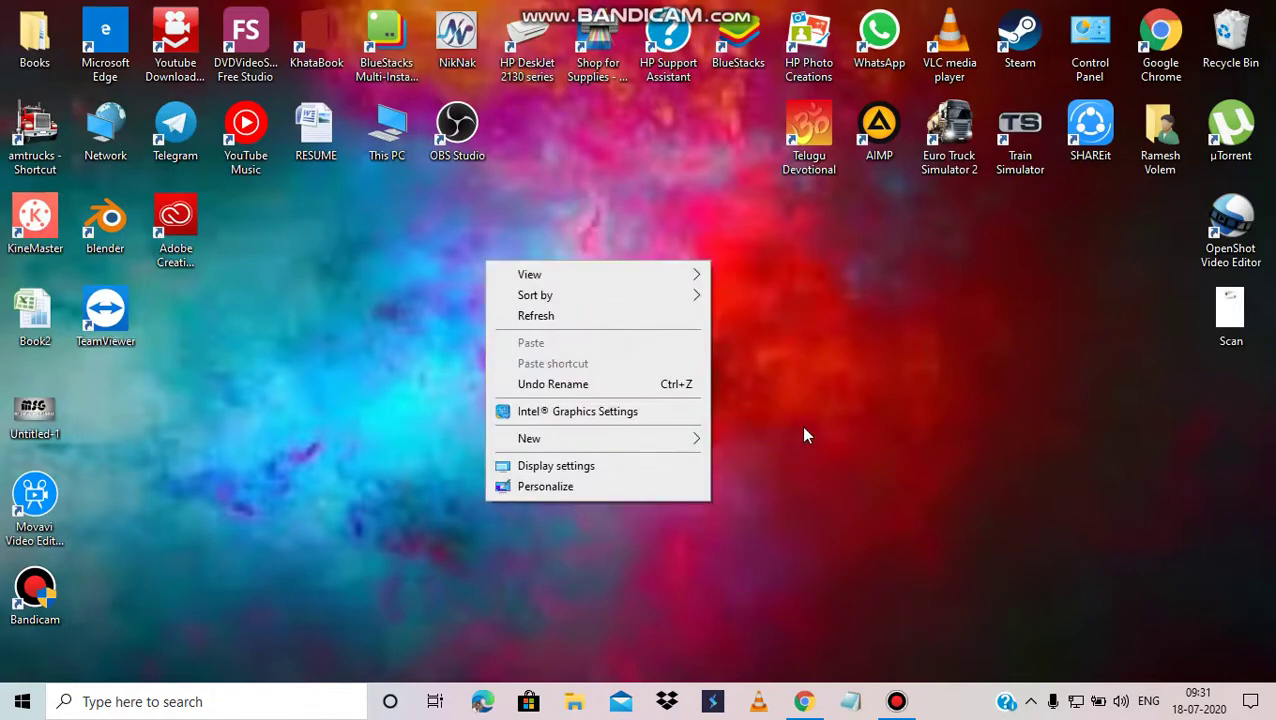
right_click(781, 344)
drag(541, 250, 855, 371)
right_click(855, 371)
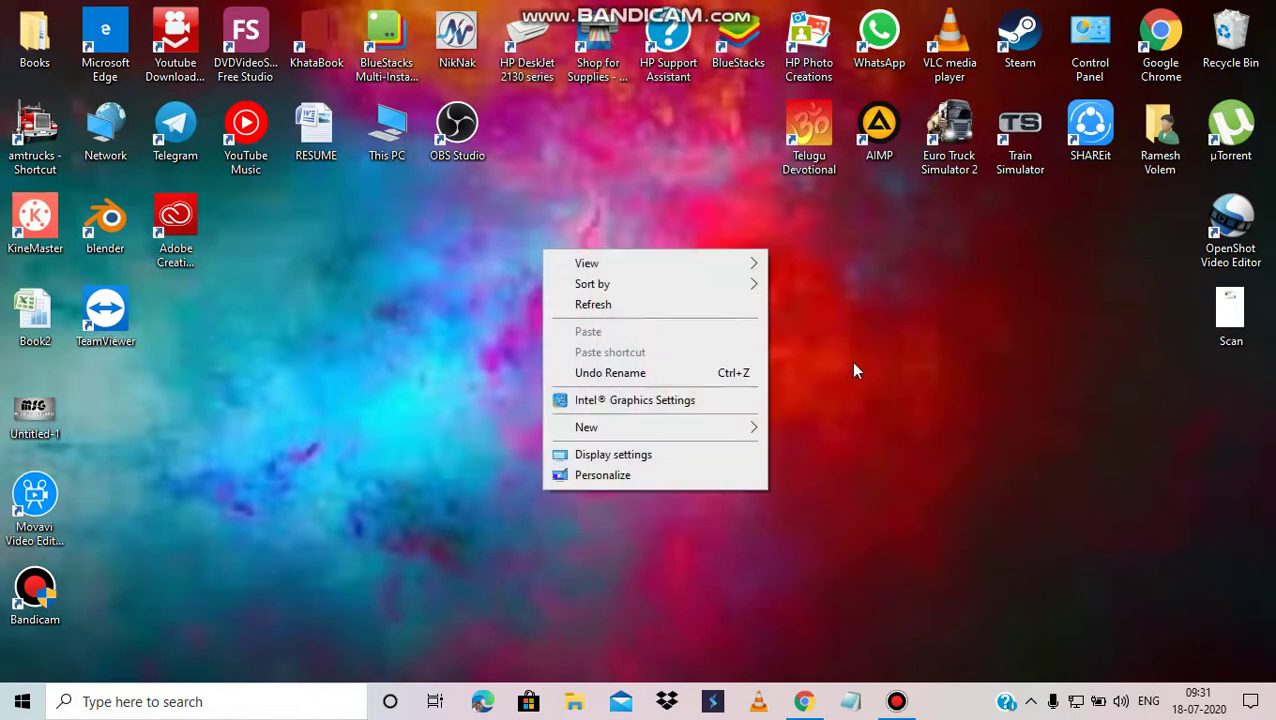
click(675, 309)
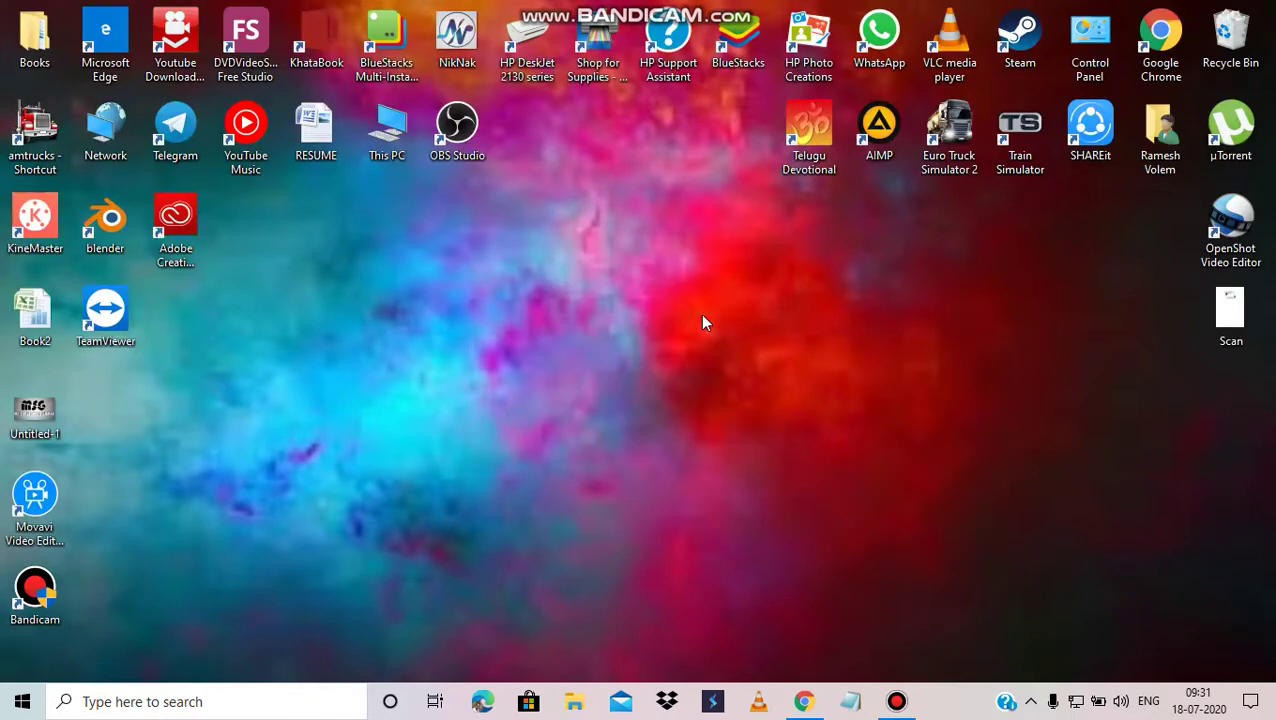
right_click(519, 270)
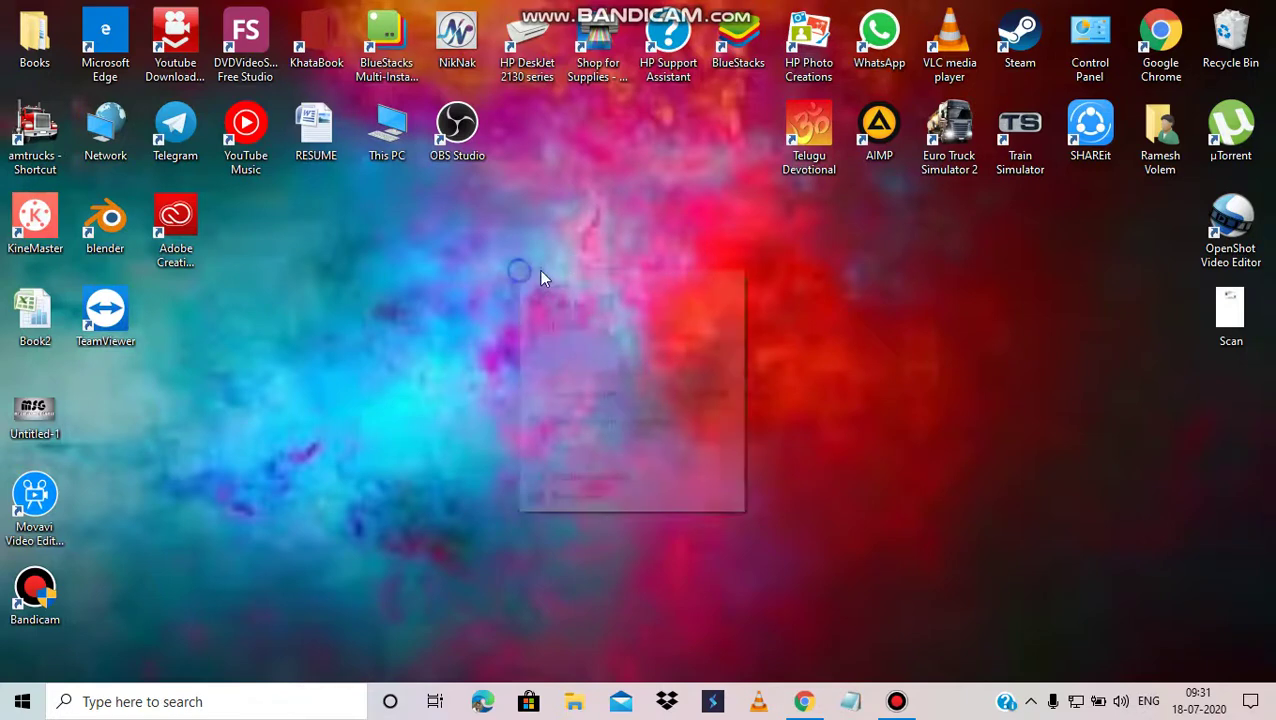
click(630, 332)
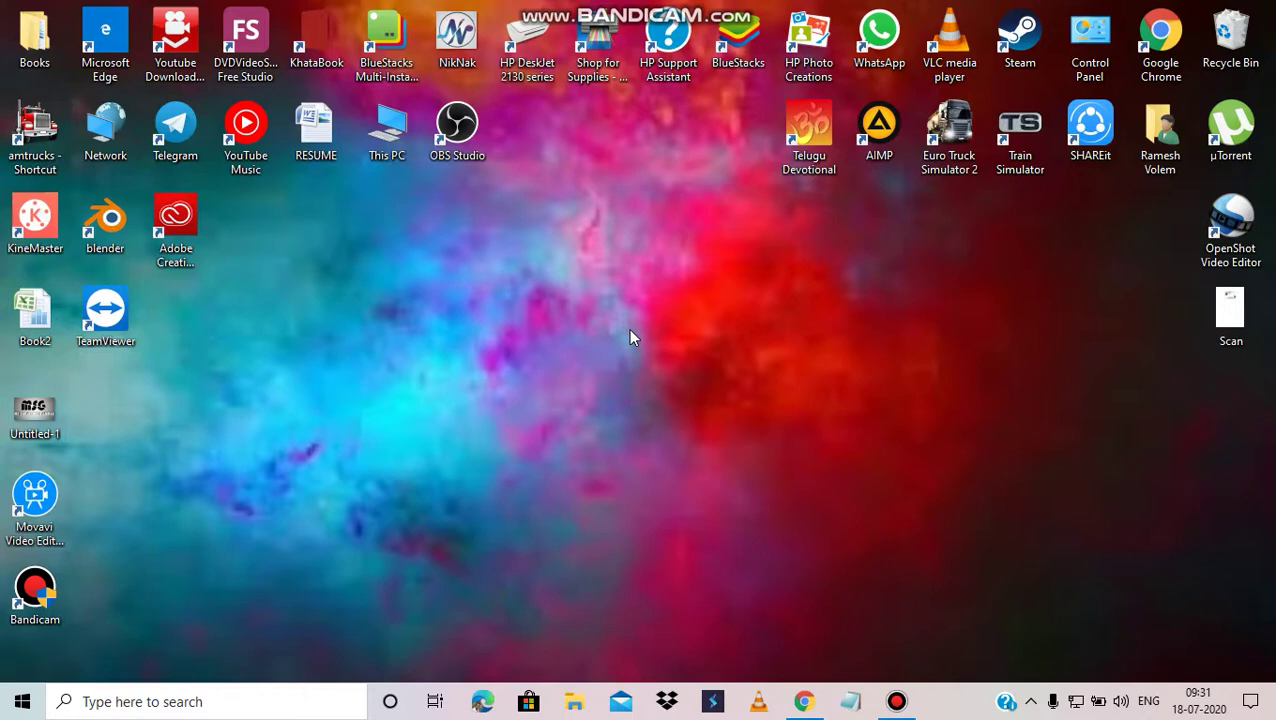
right_click(628, 328)
click(656, 381)
- Switch to Chrome, search Google for "steam download" in a new tab, and open the official Steam about page
click(803, 701)
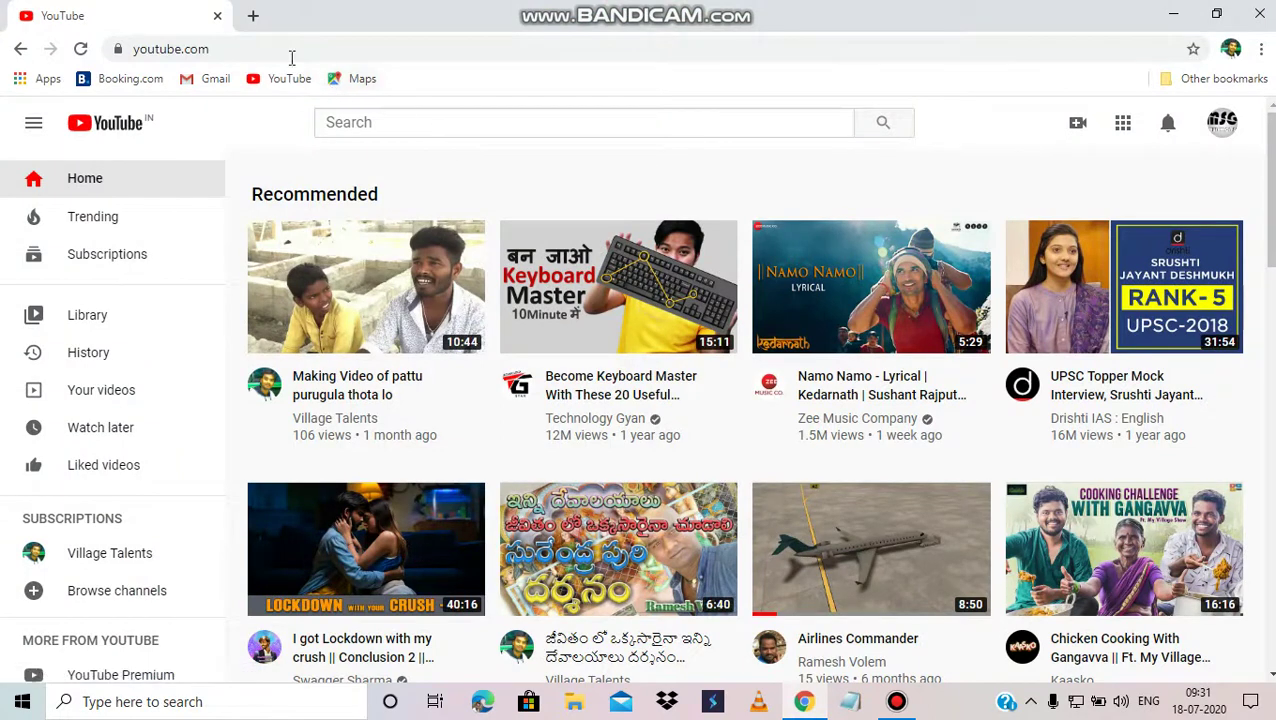
click(253, 15)
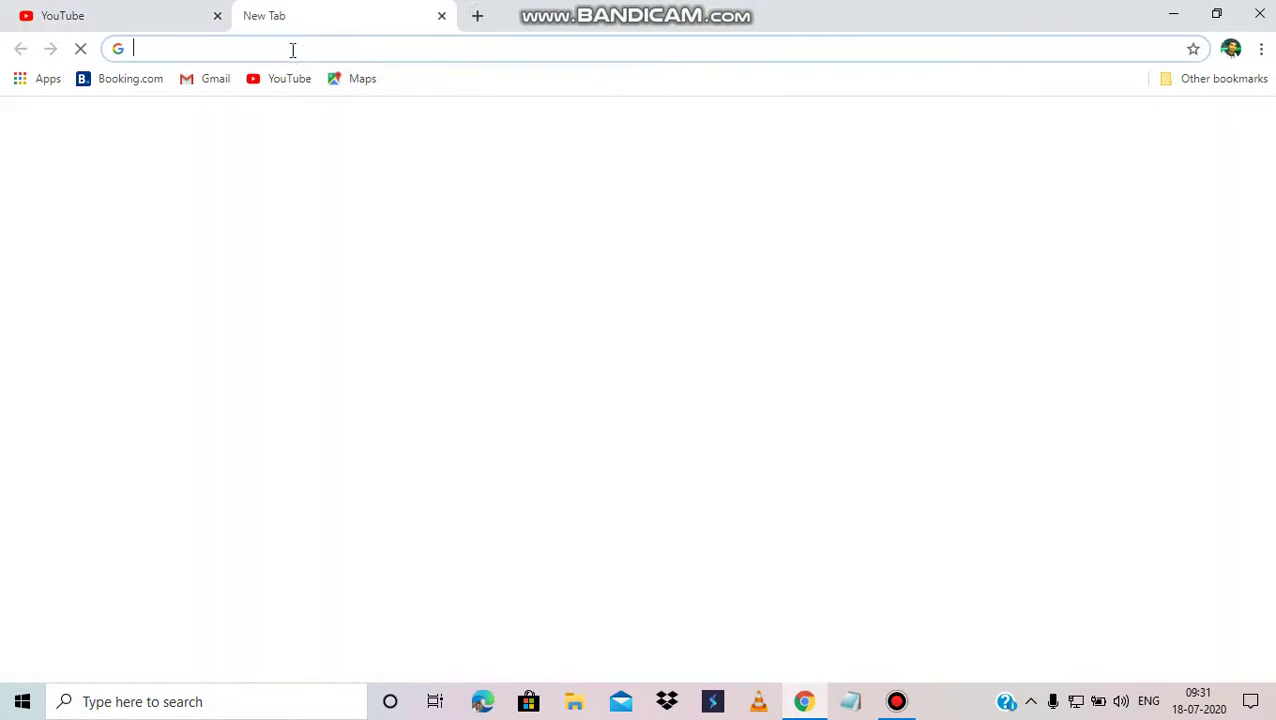
text(s)
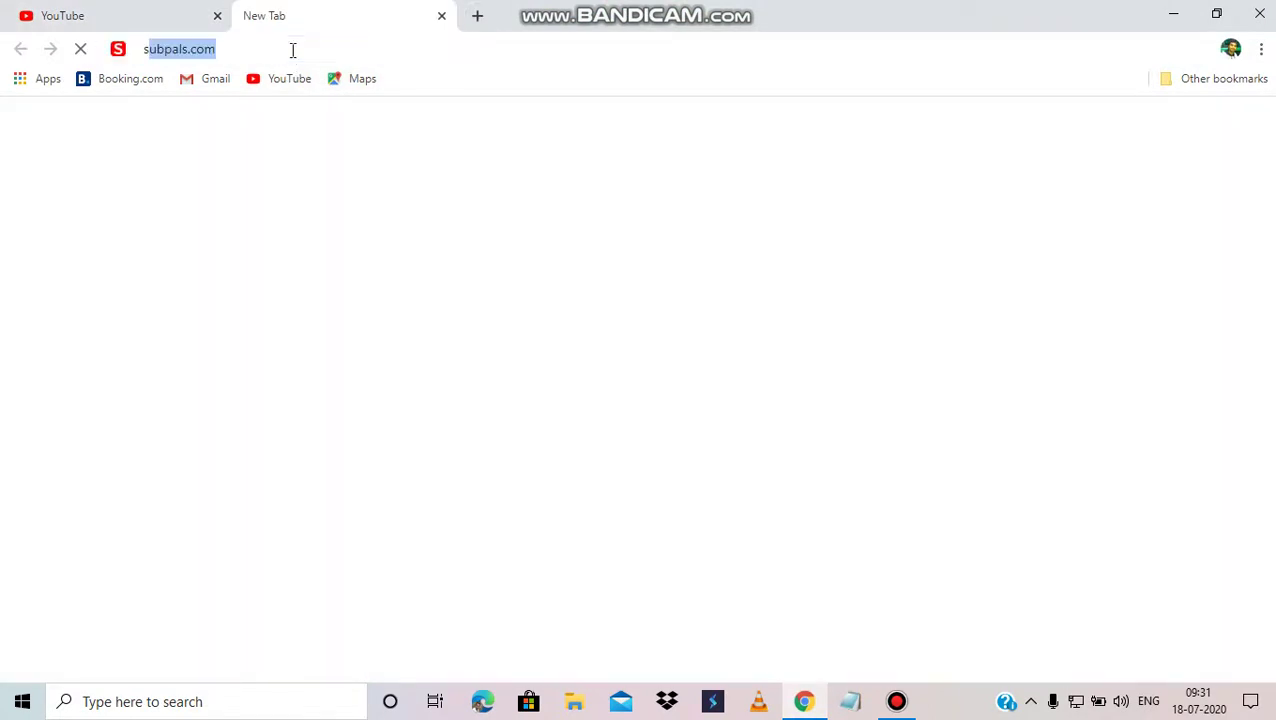
text(team download)
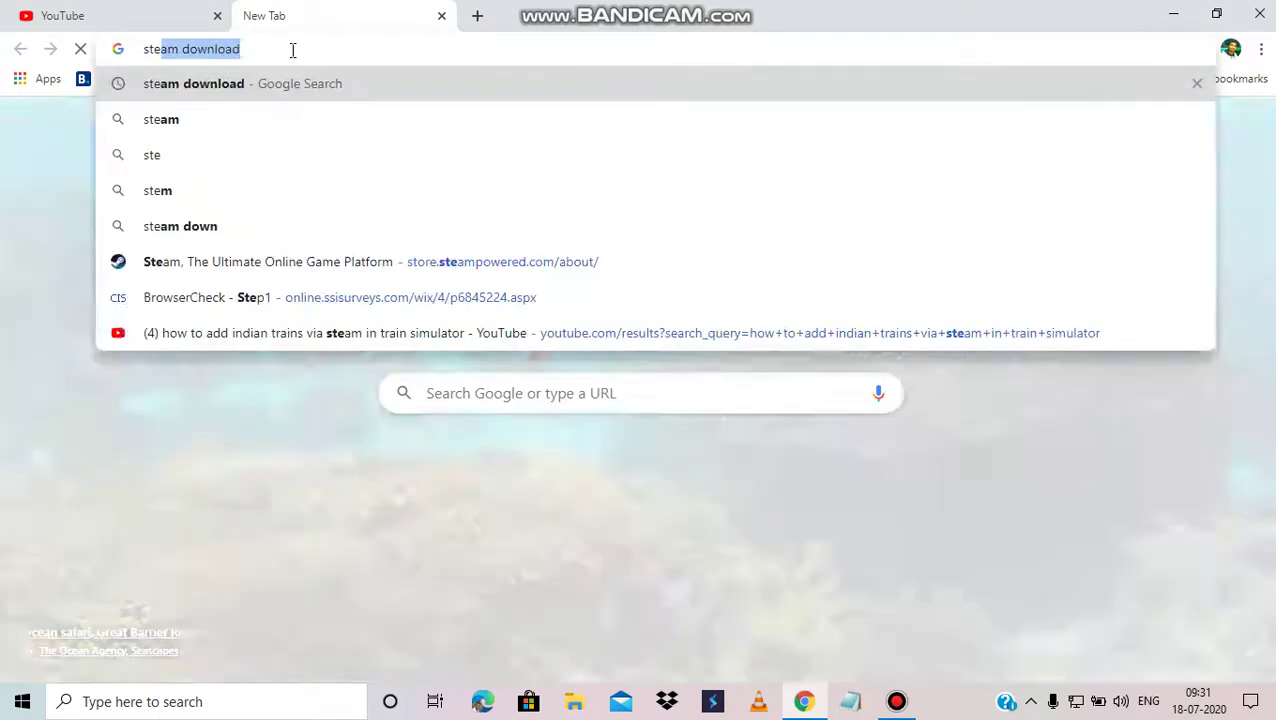
key(Return)
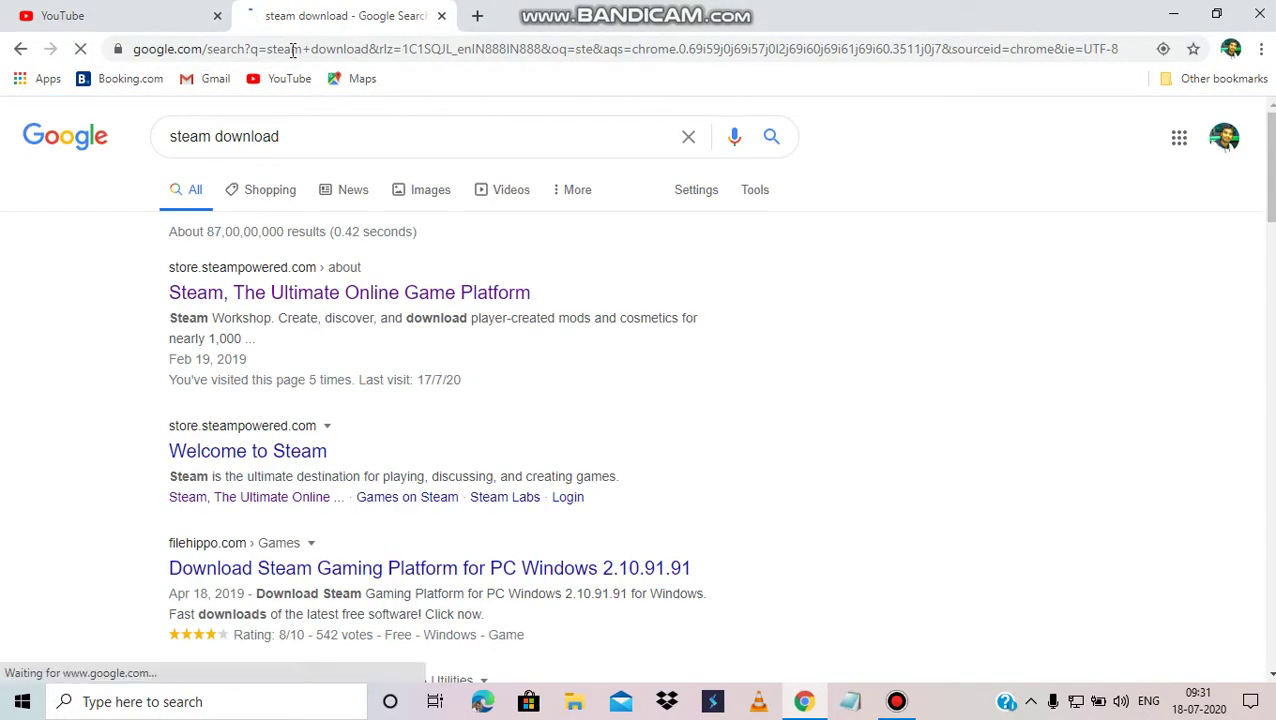
click(357, 290)
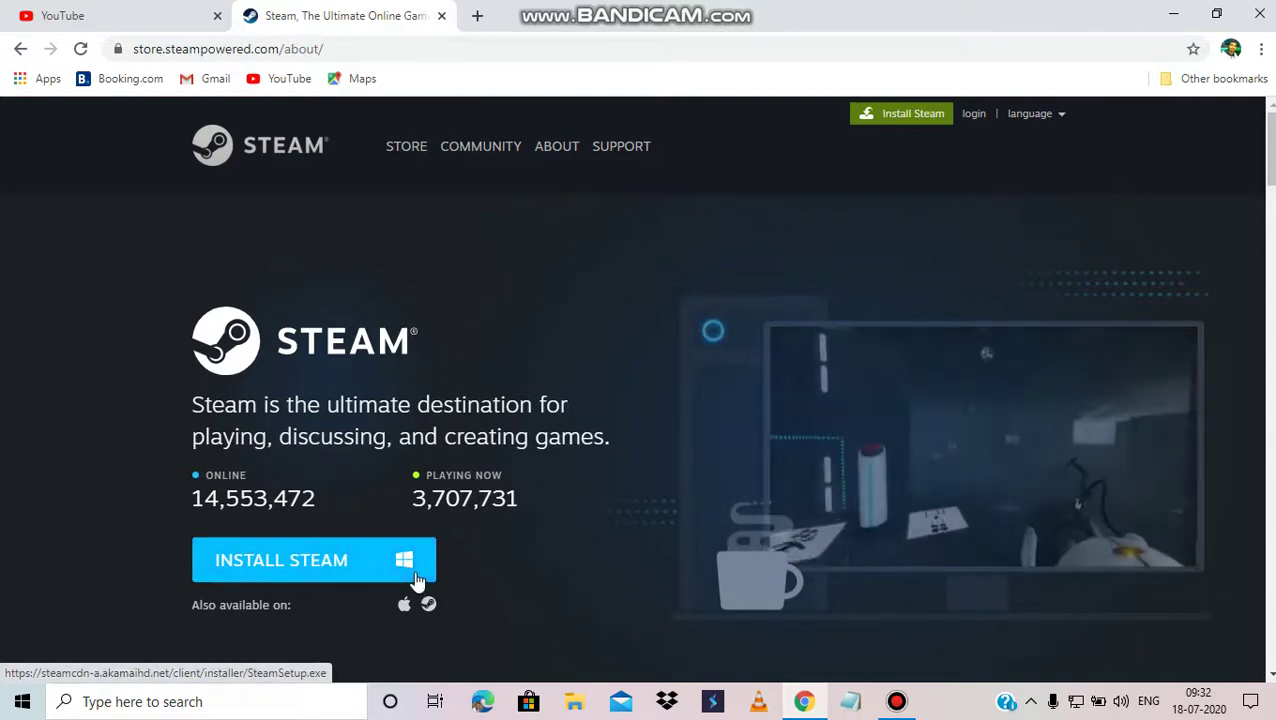
- Download the macOS version of the Steam installer and dismiss the browser's download bar
click(403, 612)
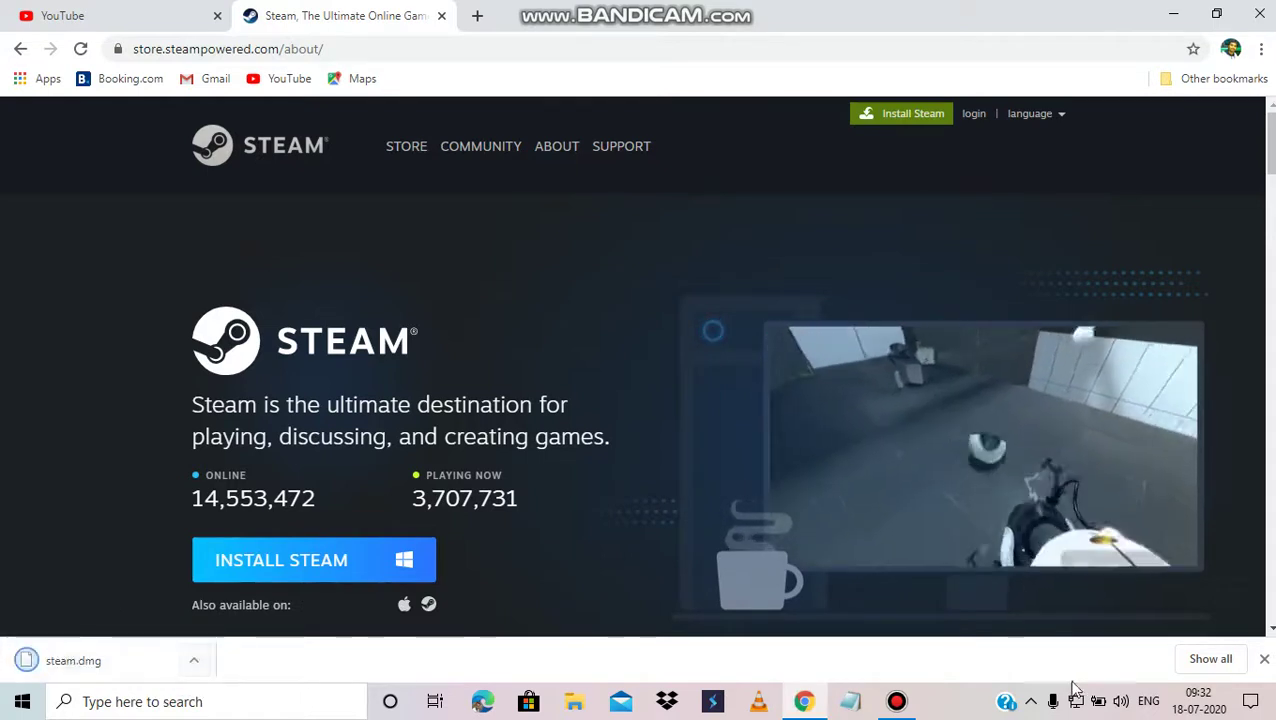
click(1264, 659)
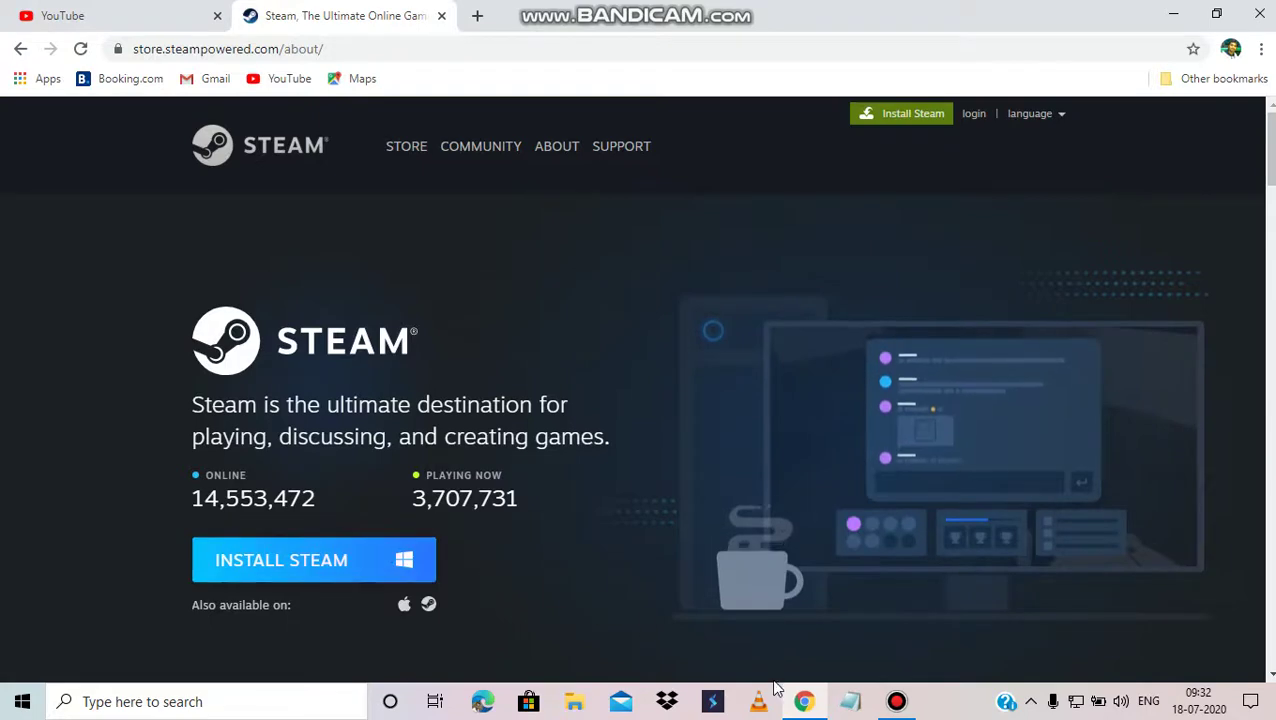
click(802, 701)
right_click(537, 407)
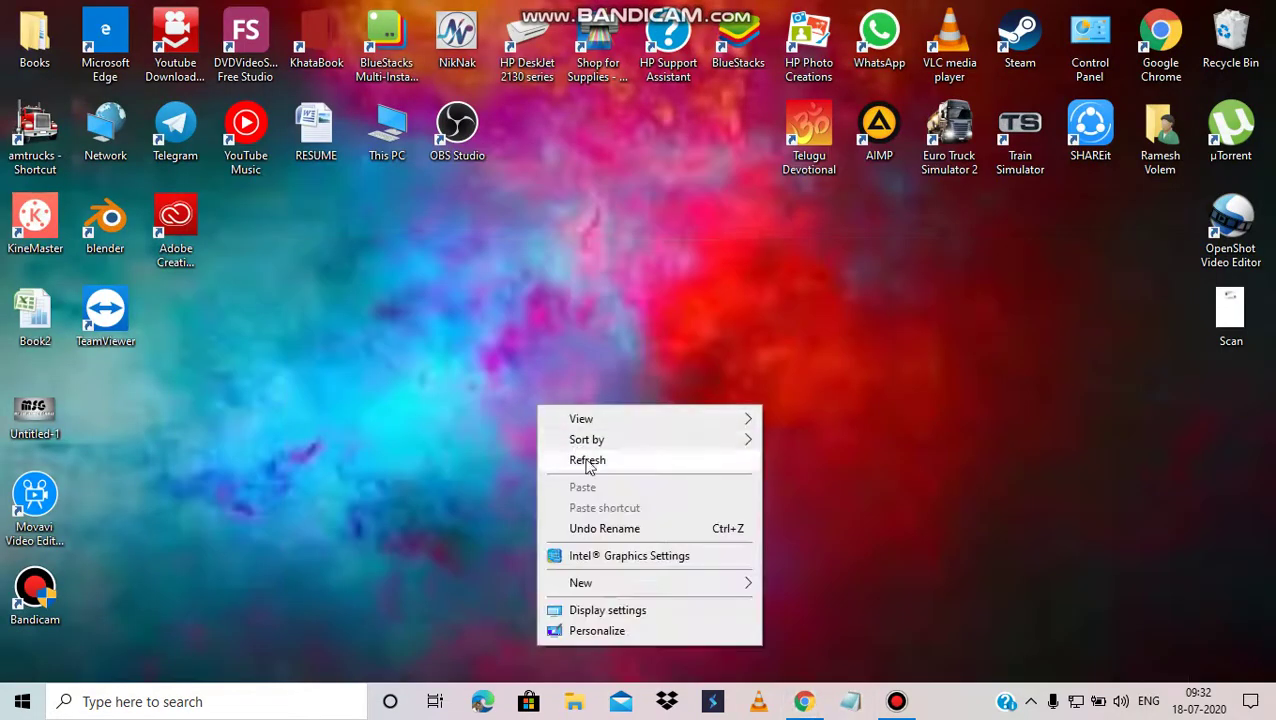
click(588, 463)
right_click(571, 304)
click(599, 358)
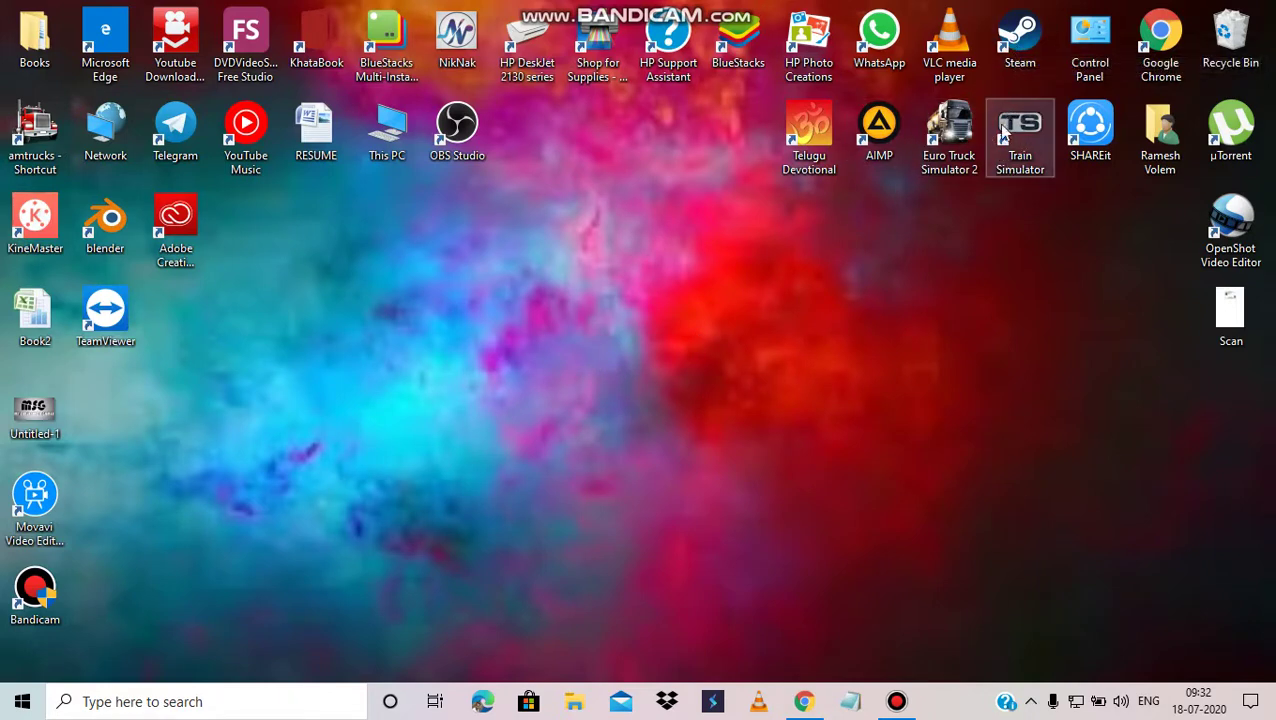
- Return to Chrome, download the Windows Steam installer from the Steam page, and launch the downloaded setup file
click(804, 701)
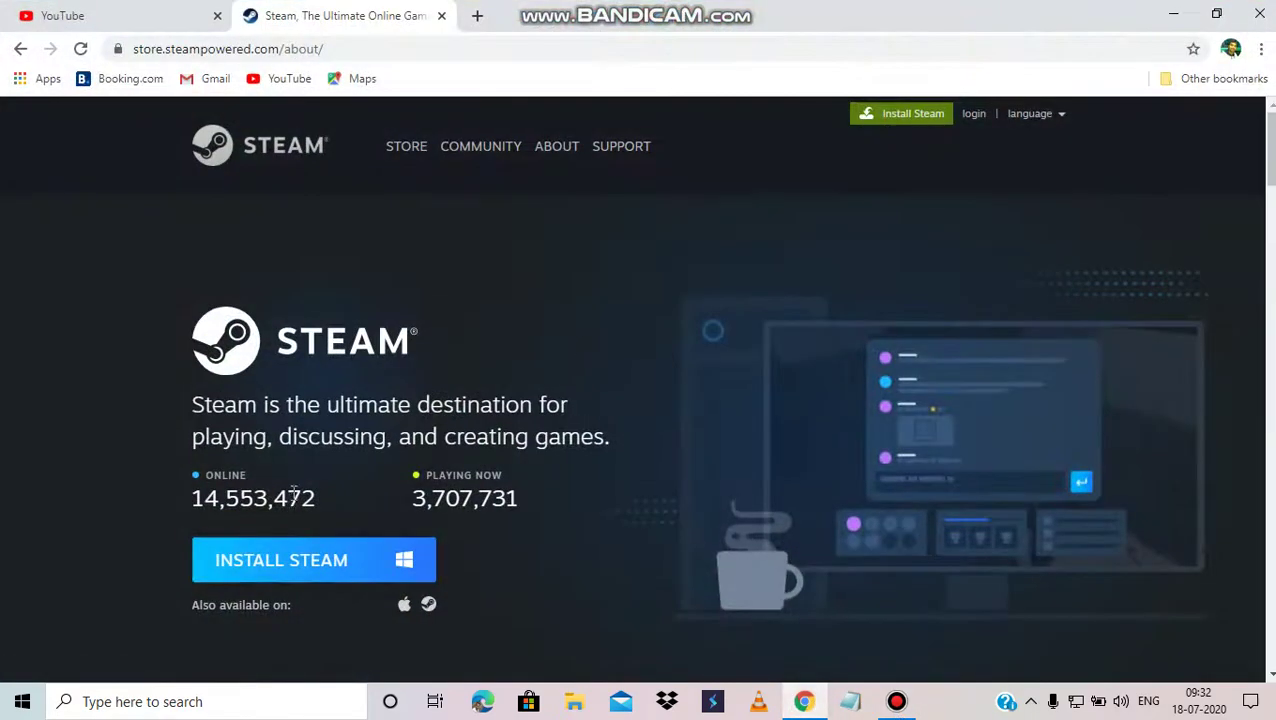
click(338, 568)
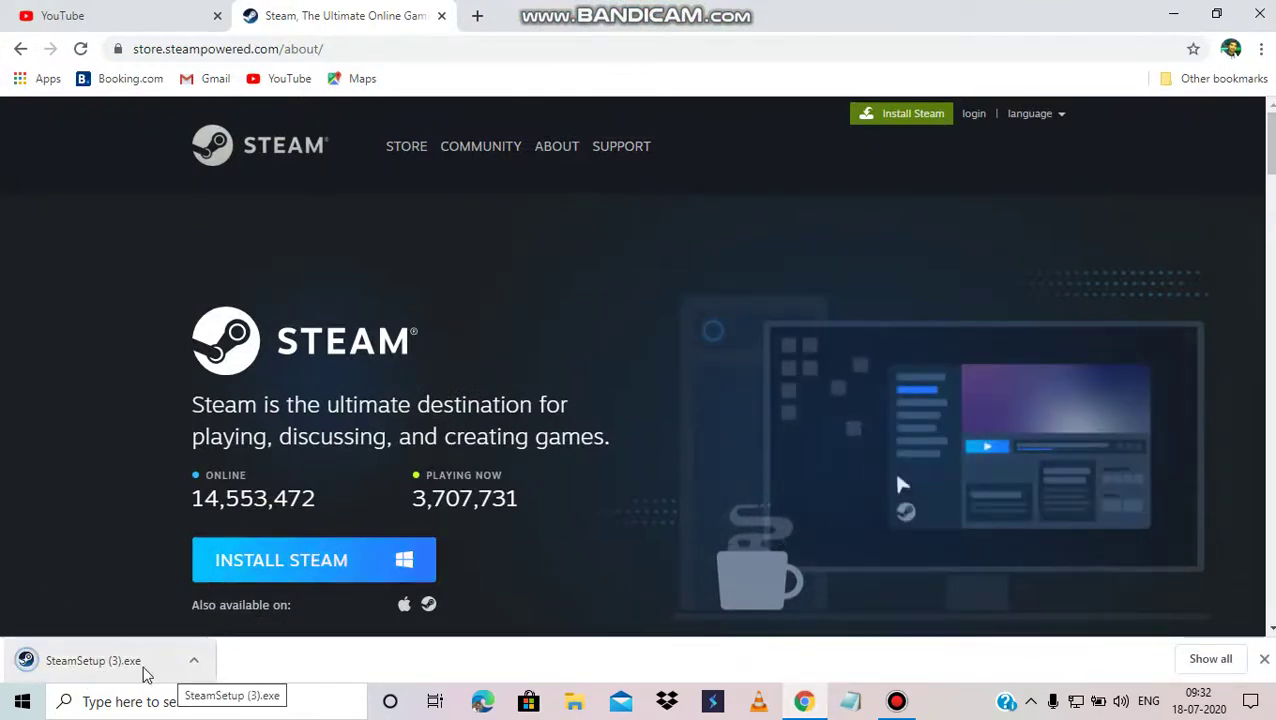
click(102, 672)
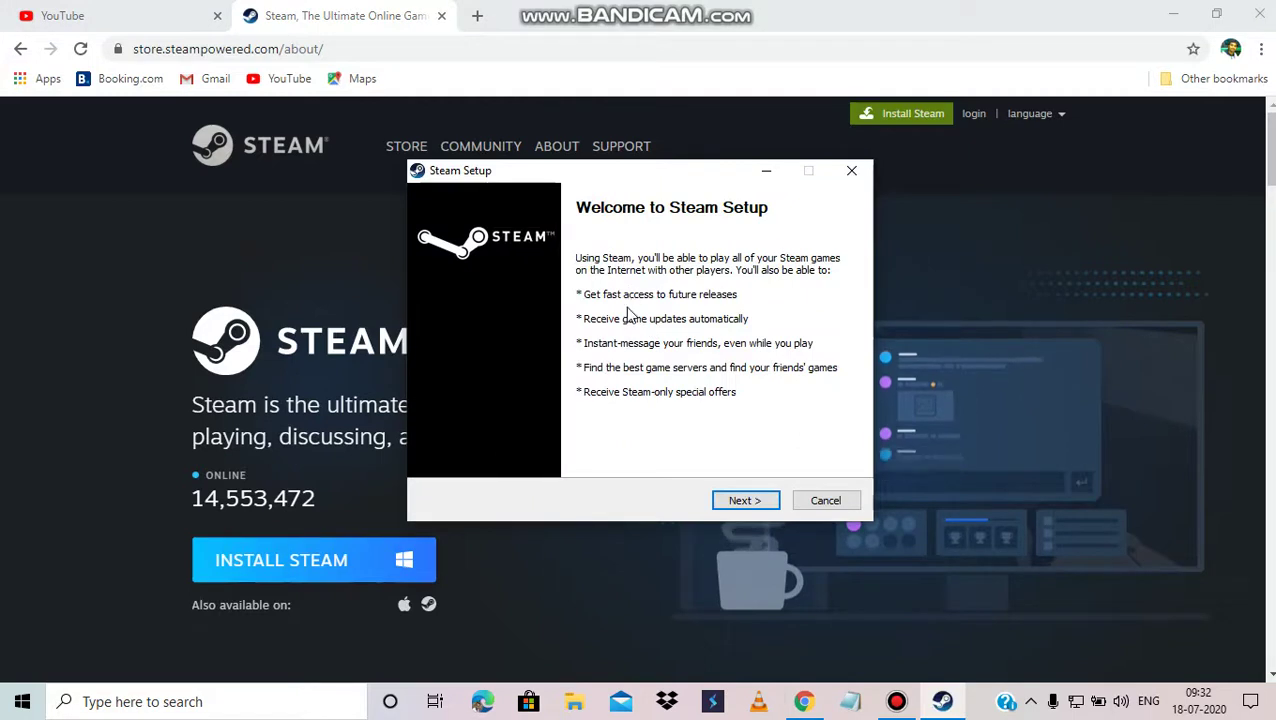
- Try to install Steam in English to C:\Program Files (x86)\Steam\ and leave the setup
click(748, 503)
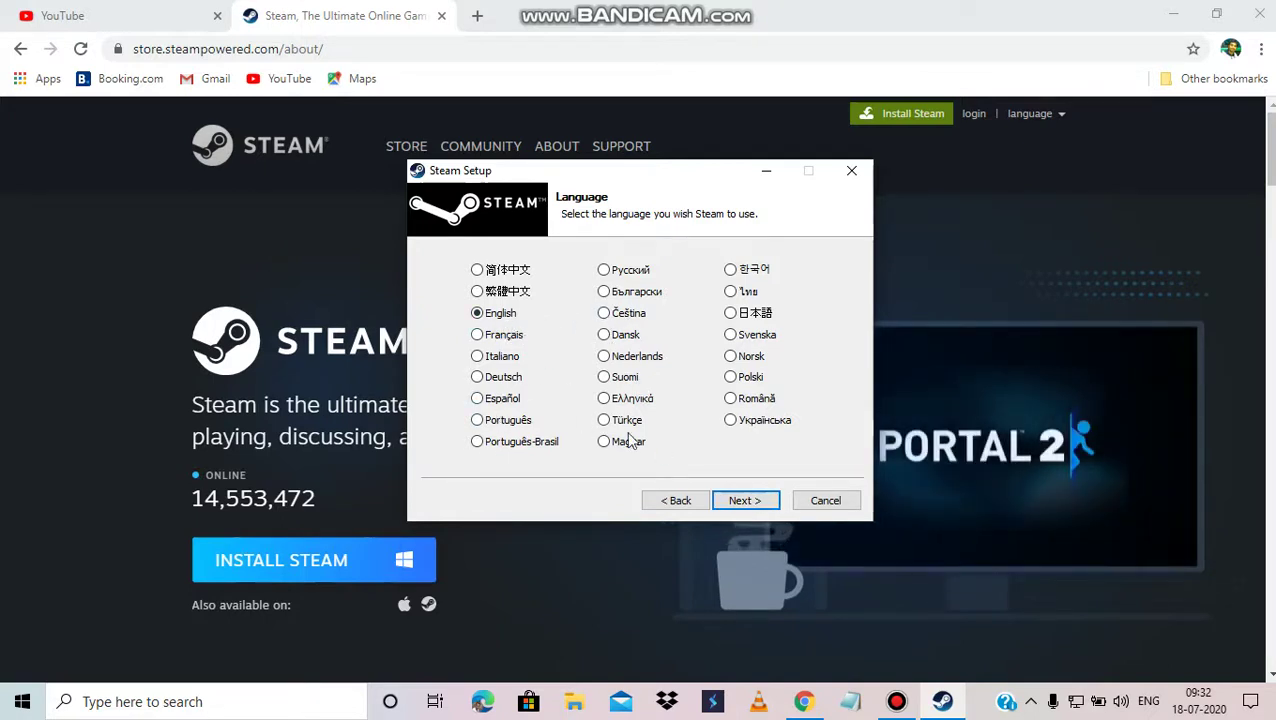
click(740, 501)
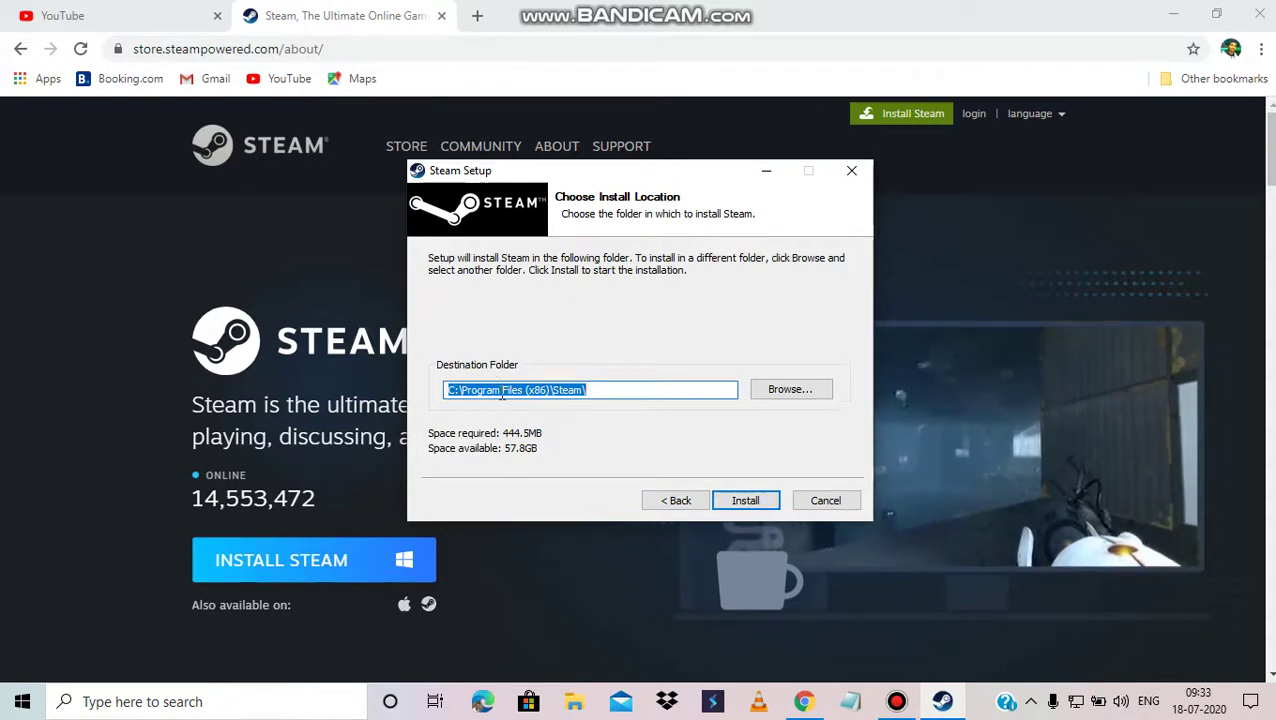
click(791, 391)
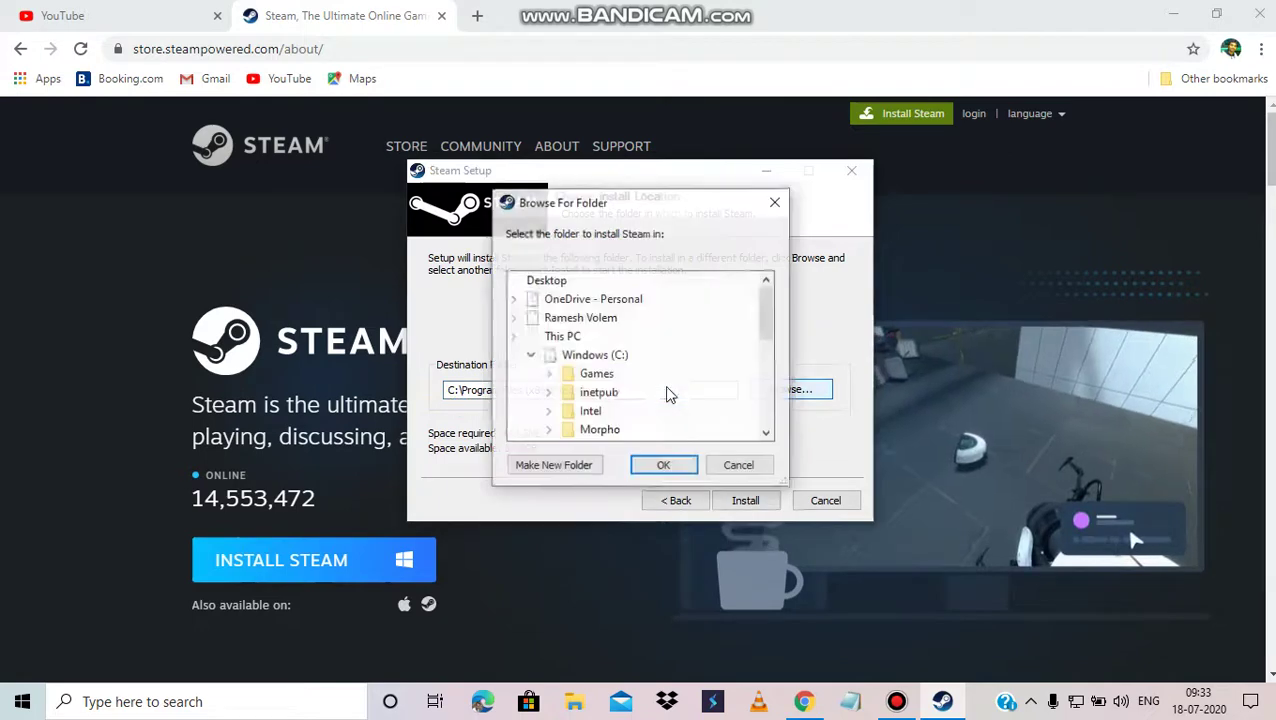
scroll(590, 390, up, 5)
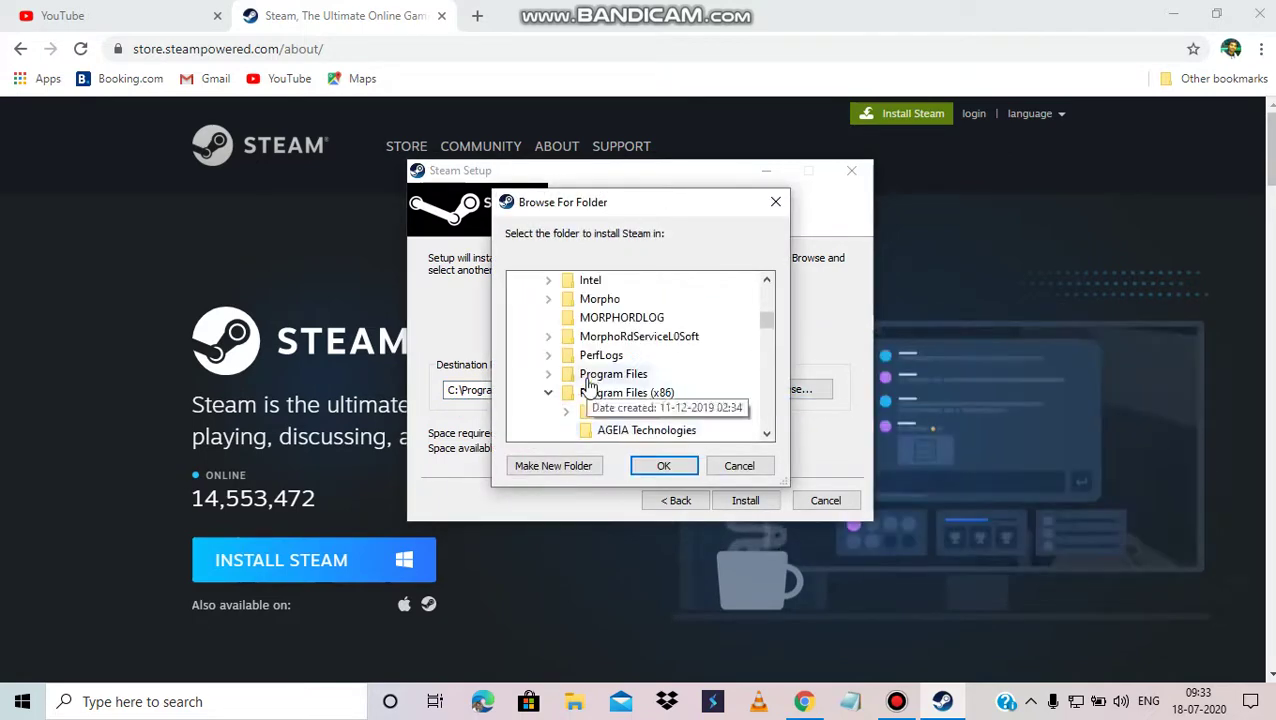
click(739, 467)
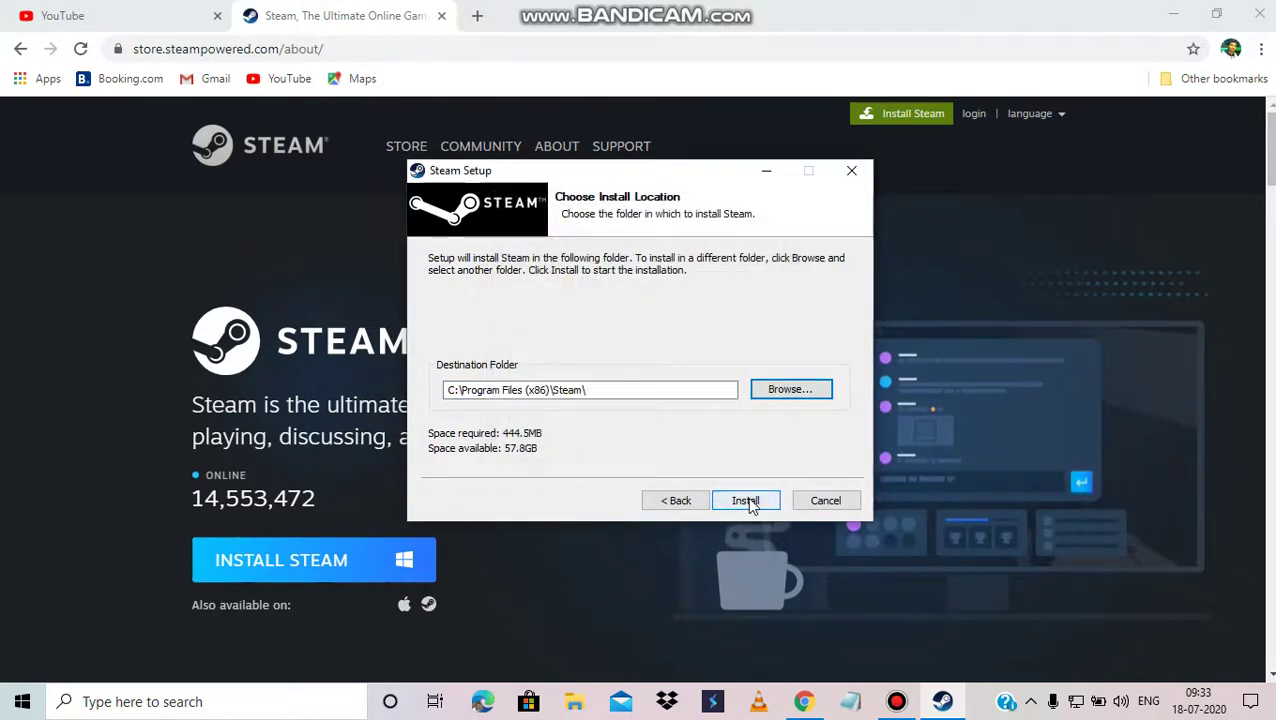
click(748, 501)
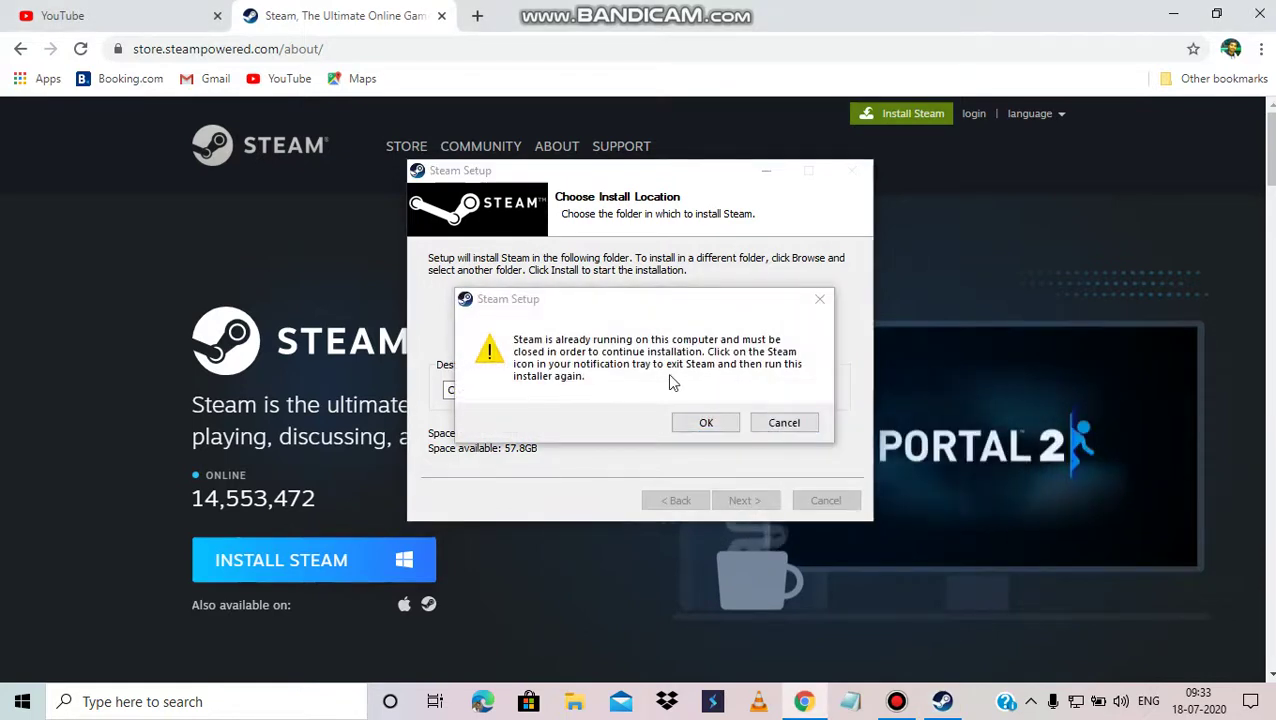
click(806, 427)
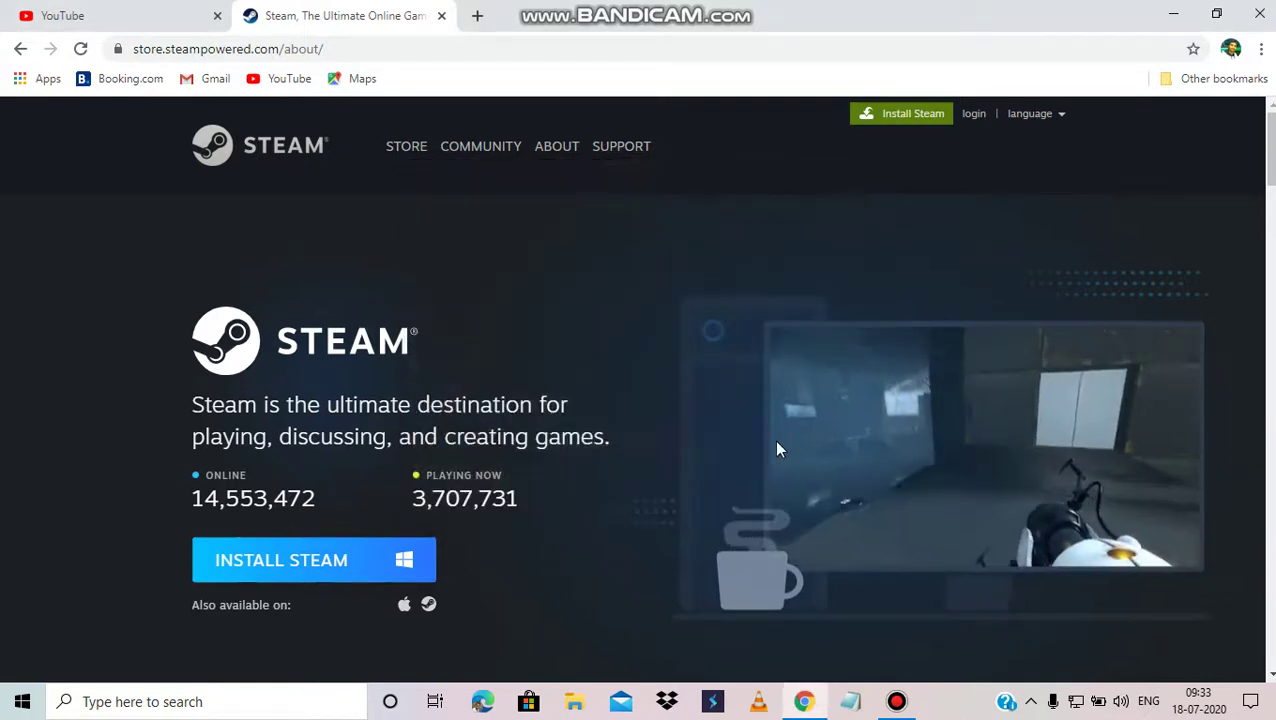
- Return to the desktop, refresh it, and launch the installed Steam client
click(806, 701)
right_click(515, 326)
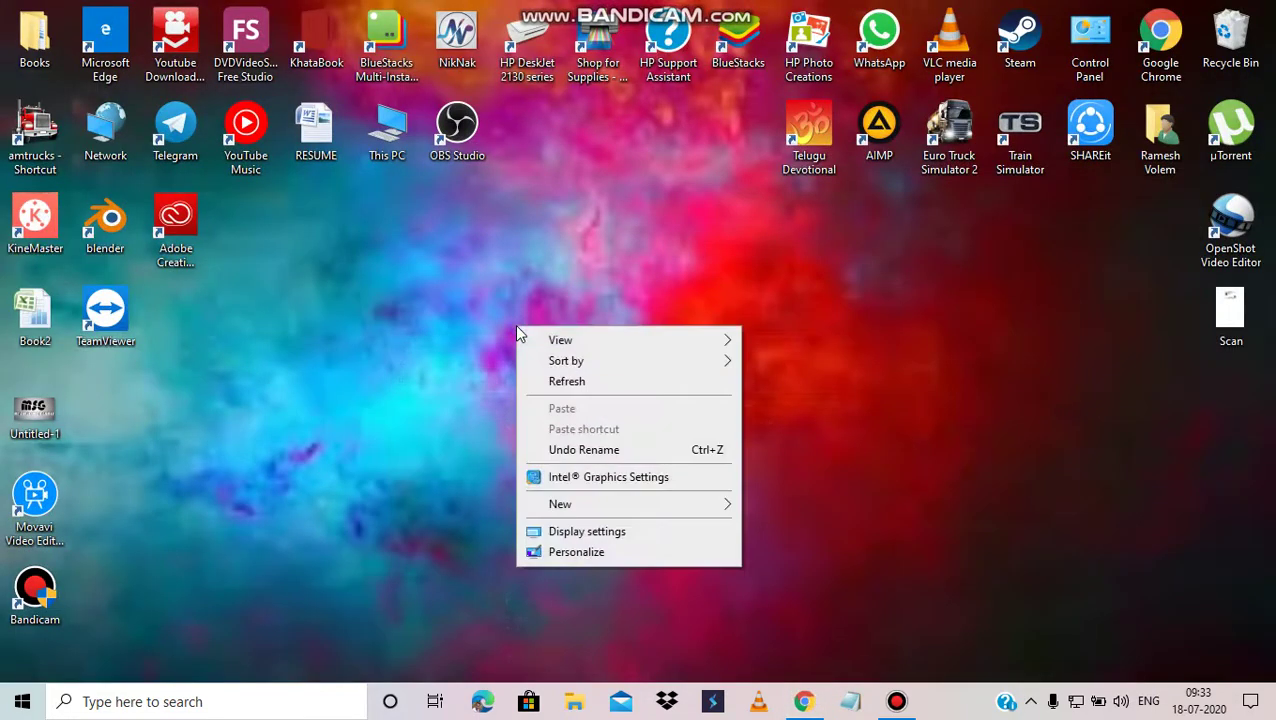
click(593, 388)
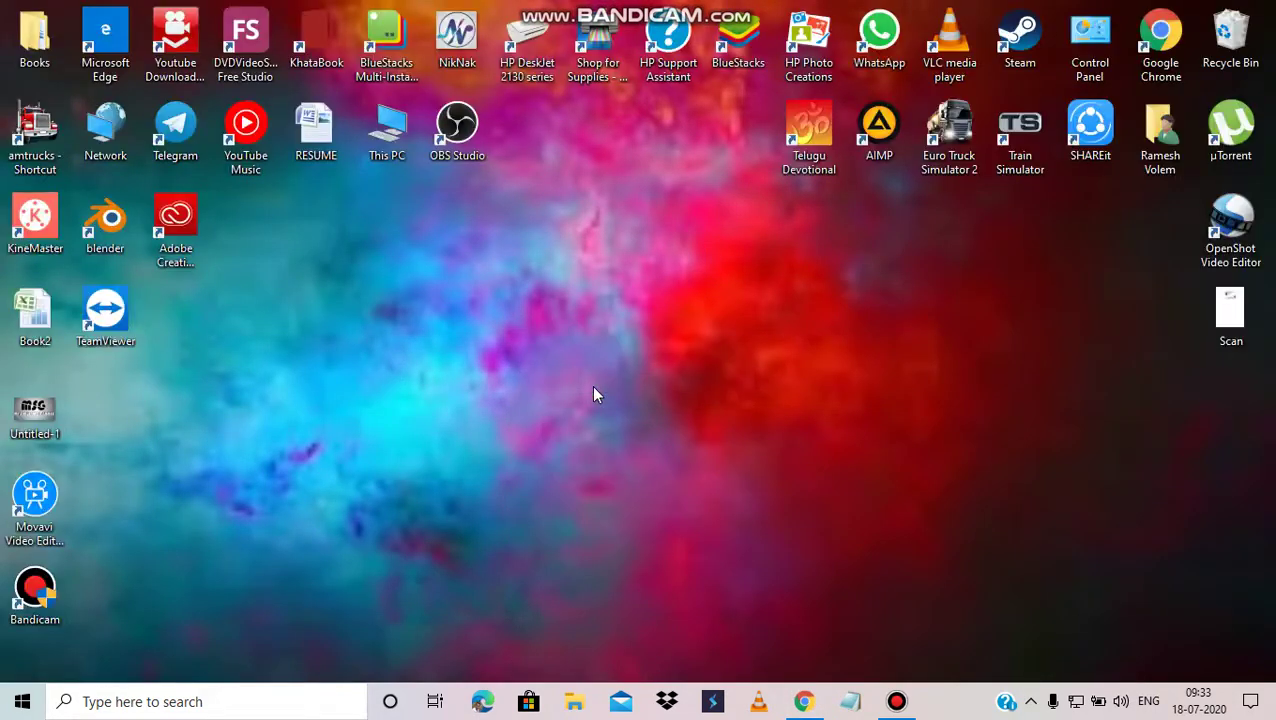
right_click(593, 388)
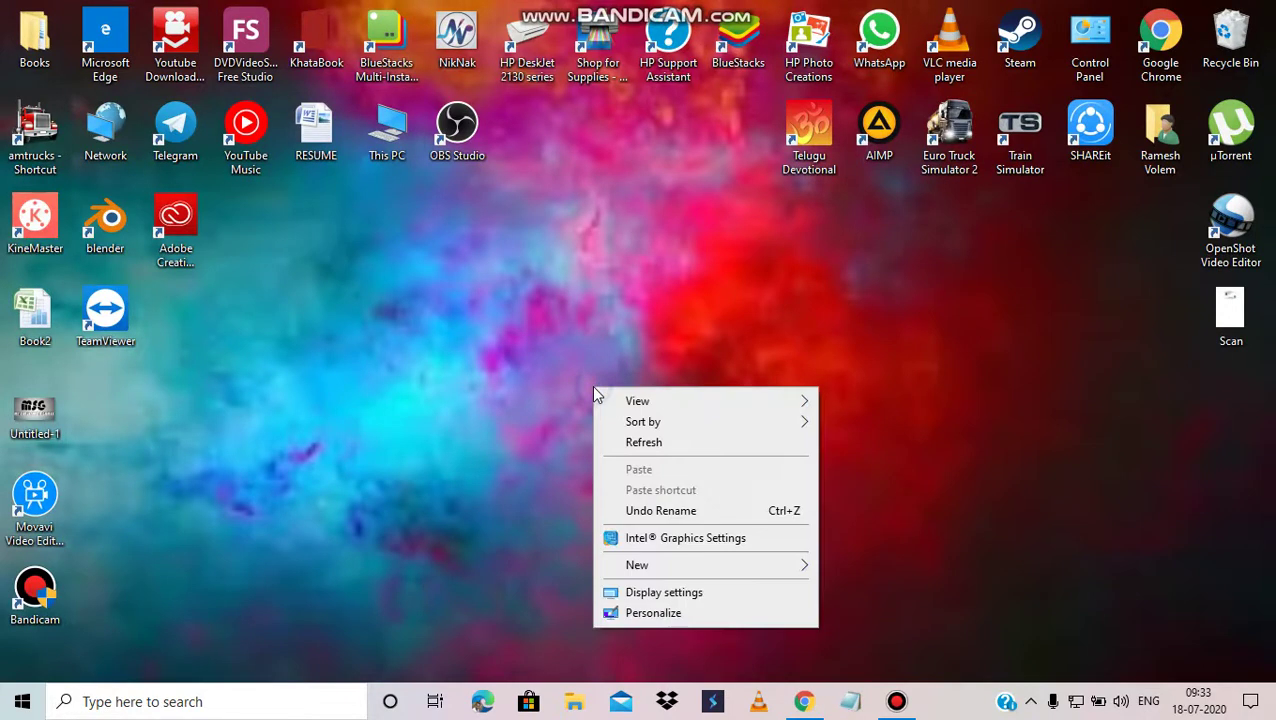
click(655, 442)
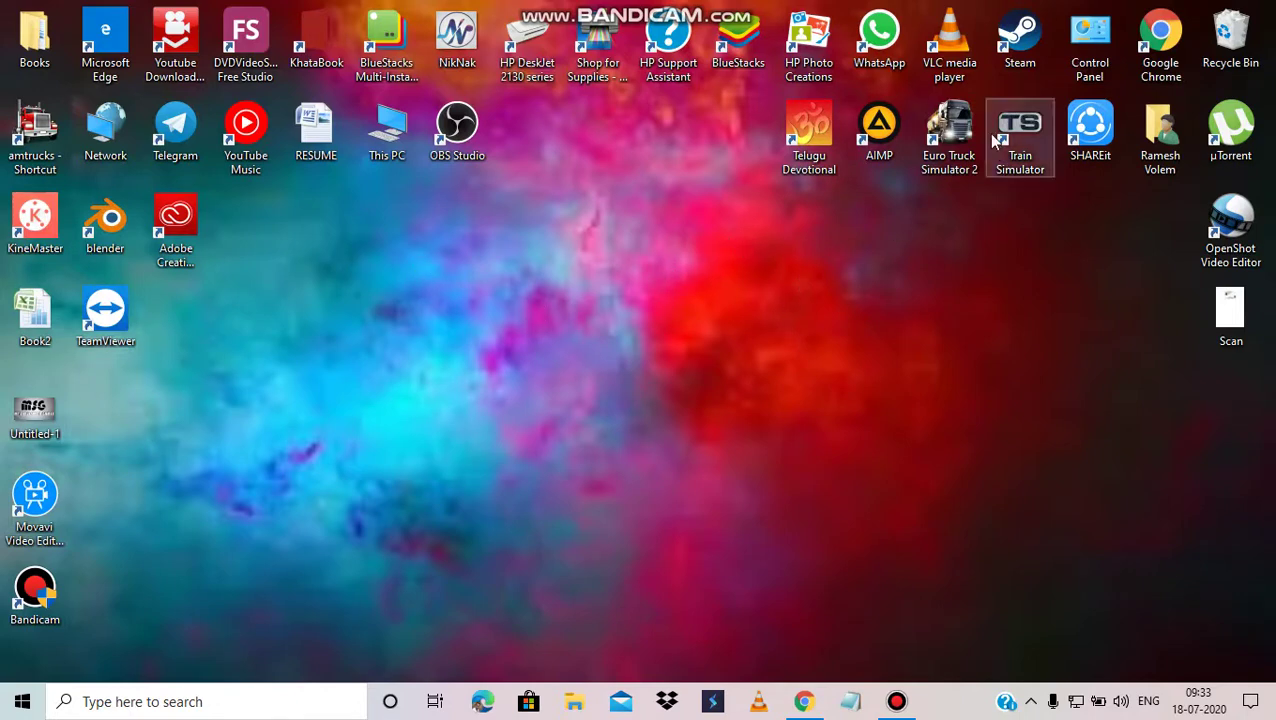
double_click(1020, 40)
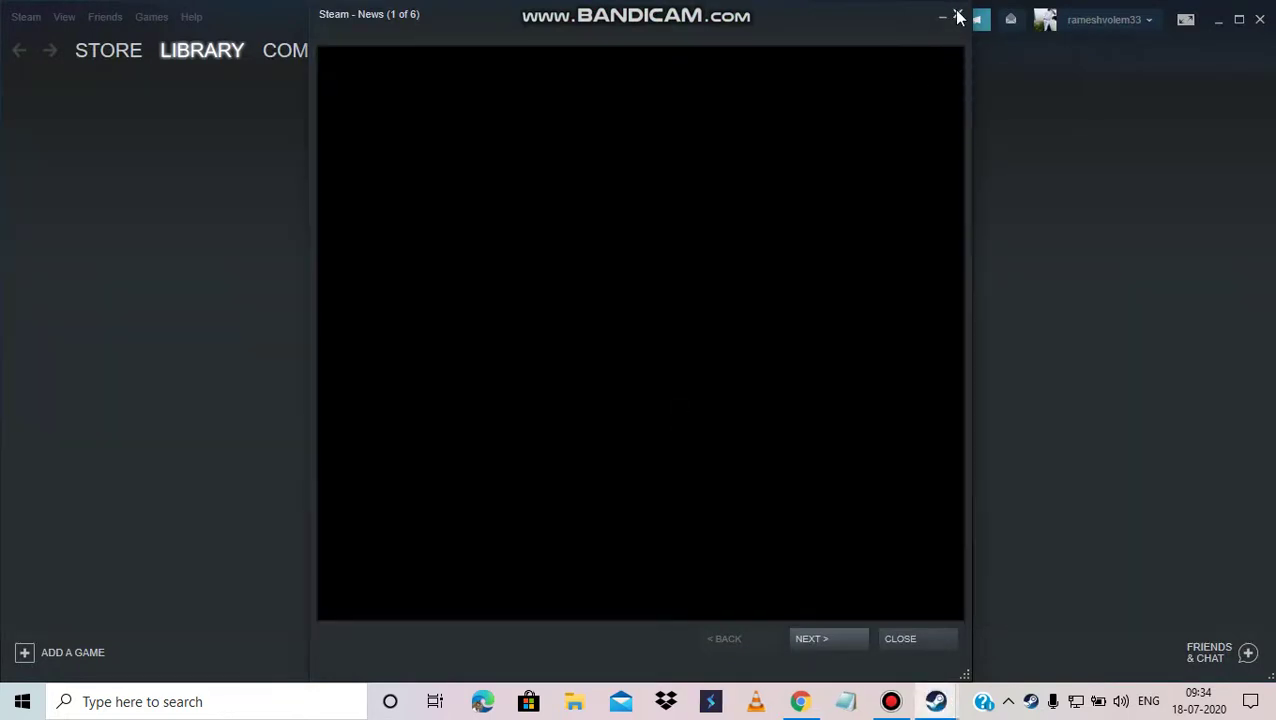
- Close the Steam news window, glance at the Community page, and open the Store home page
click(957, 14)
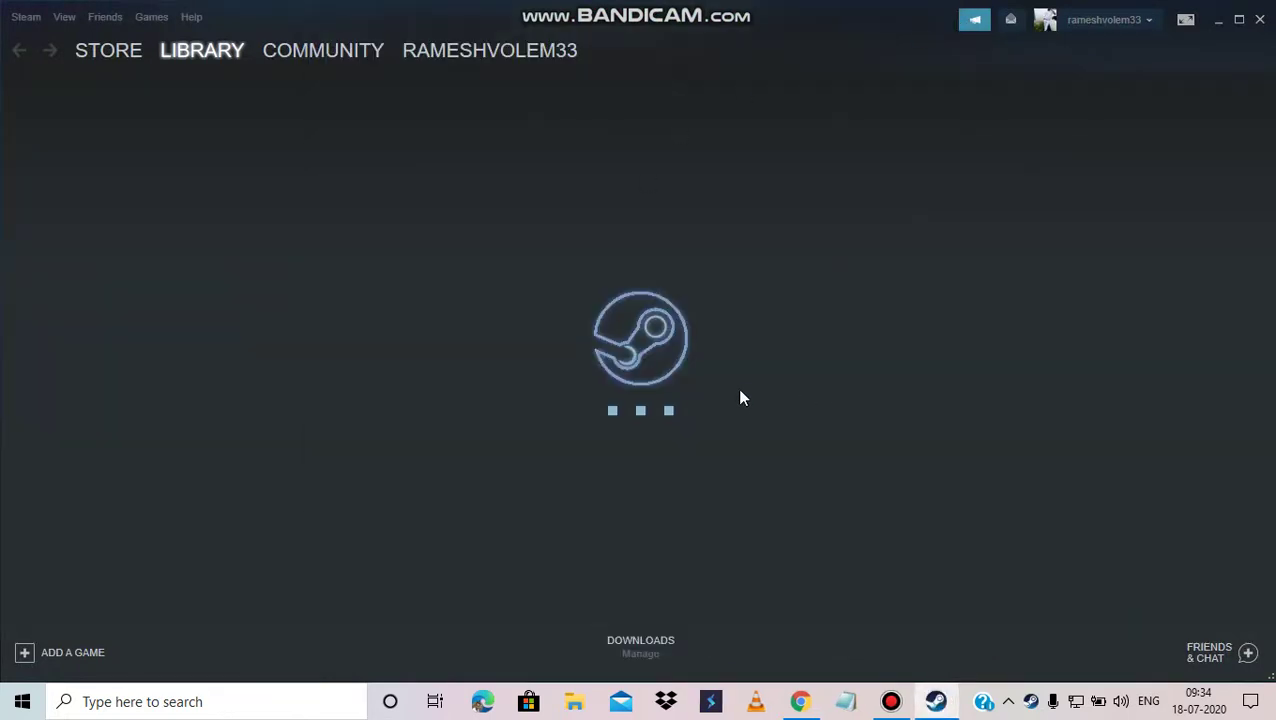
click(105, 50)
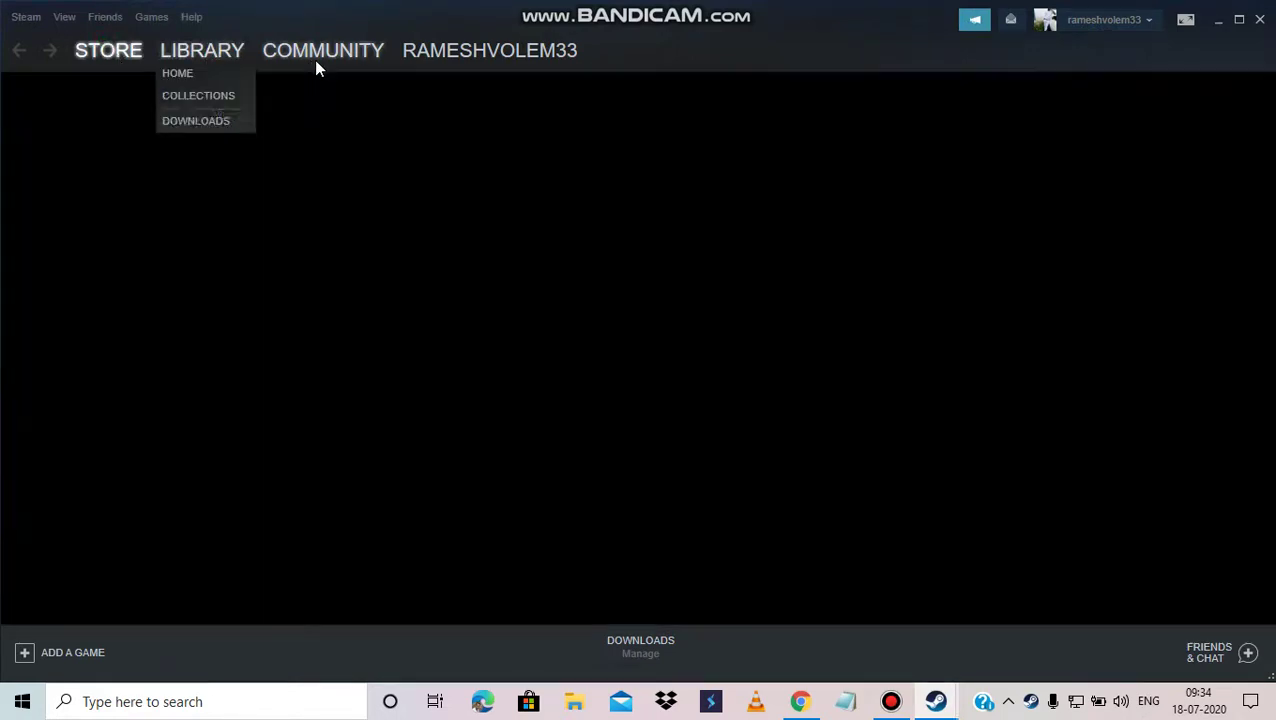
click(318, 55)
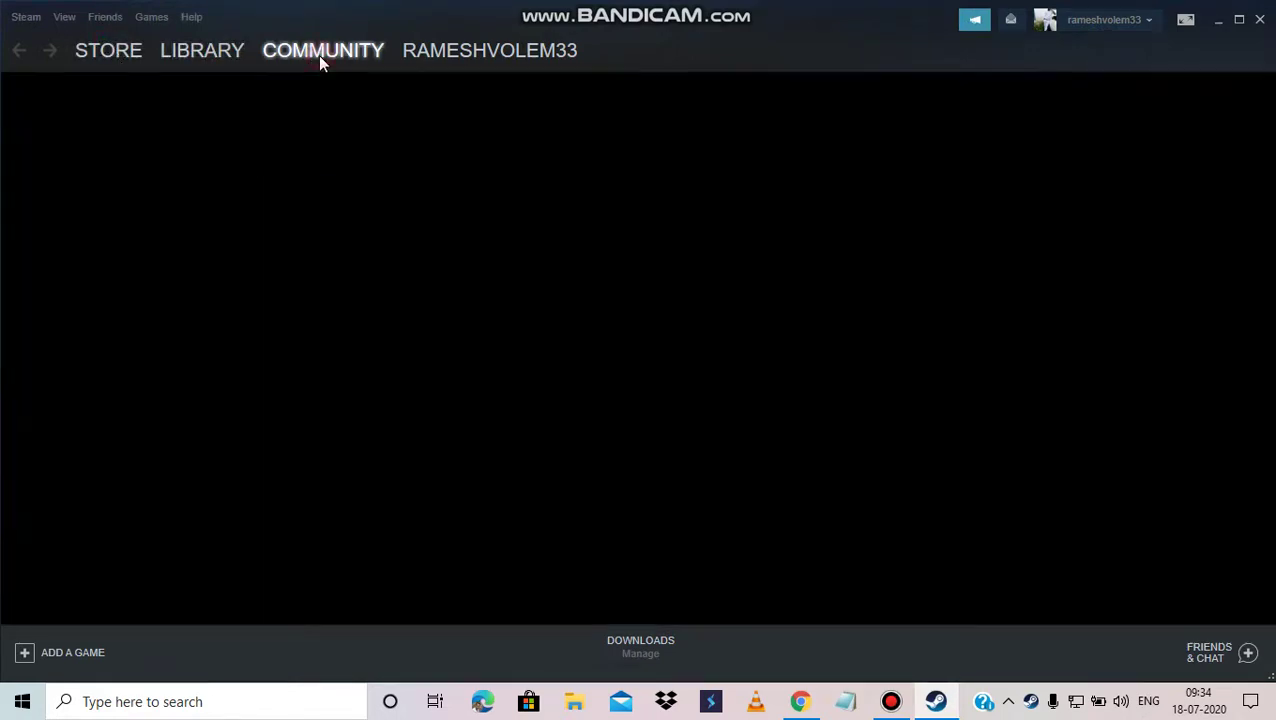
click(125, 55)
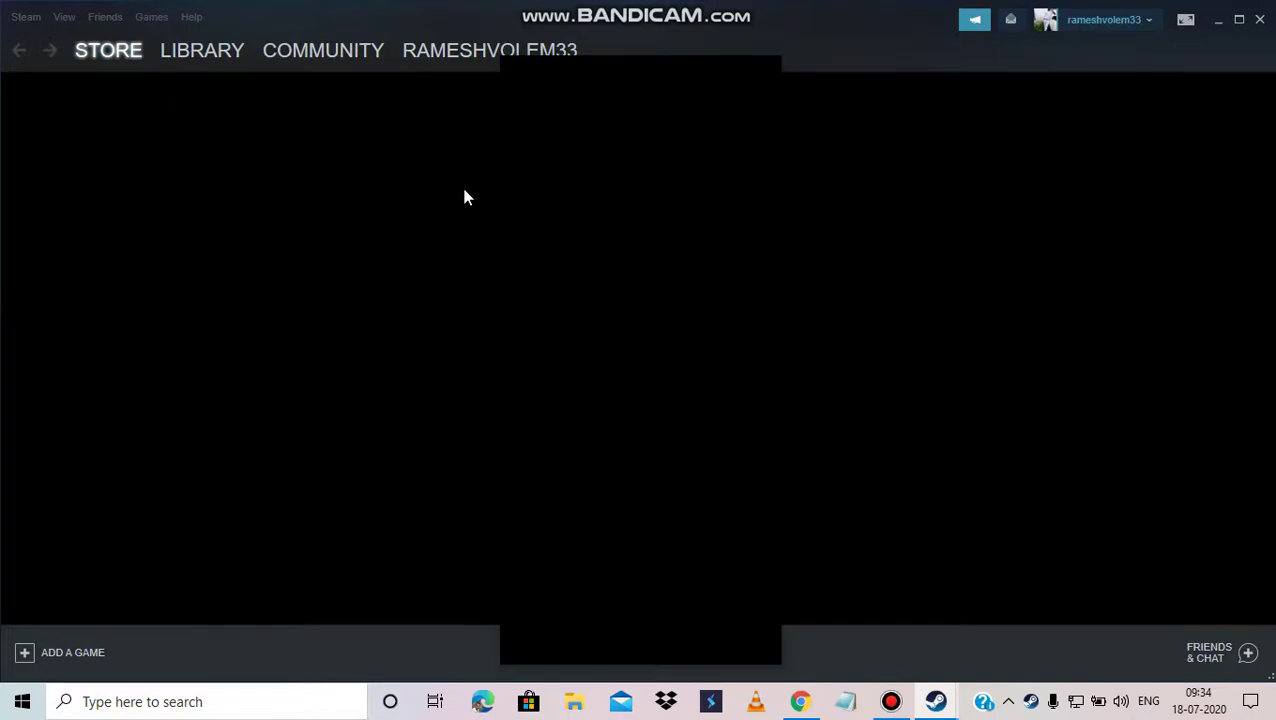
click(767, 68)
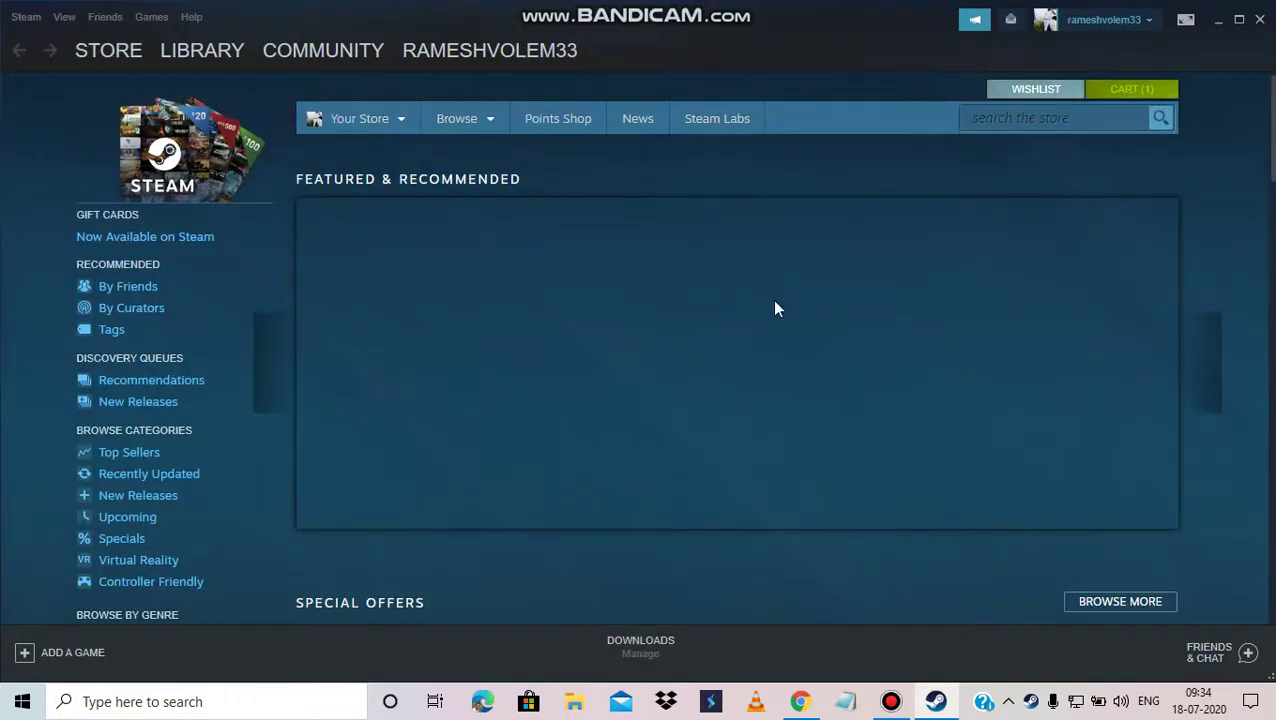
- Search the store for "trai" and open the Train Simulator 2020 page
scroll(501, 350, down, 4)
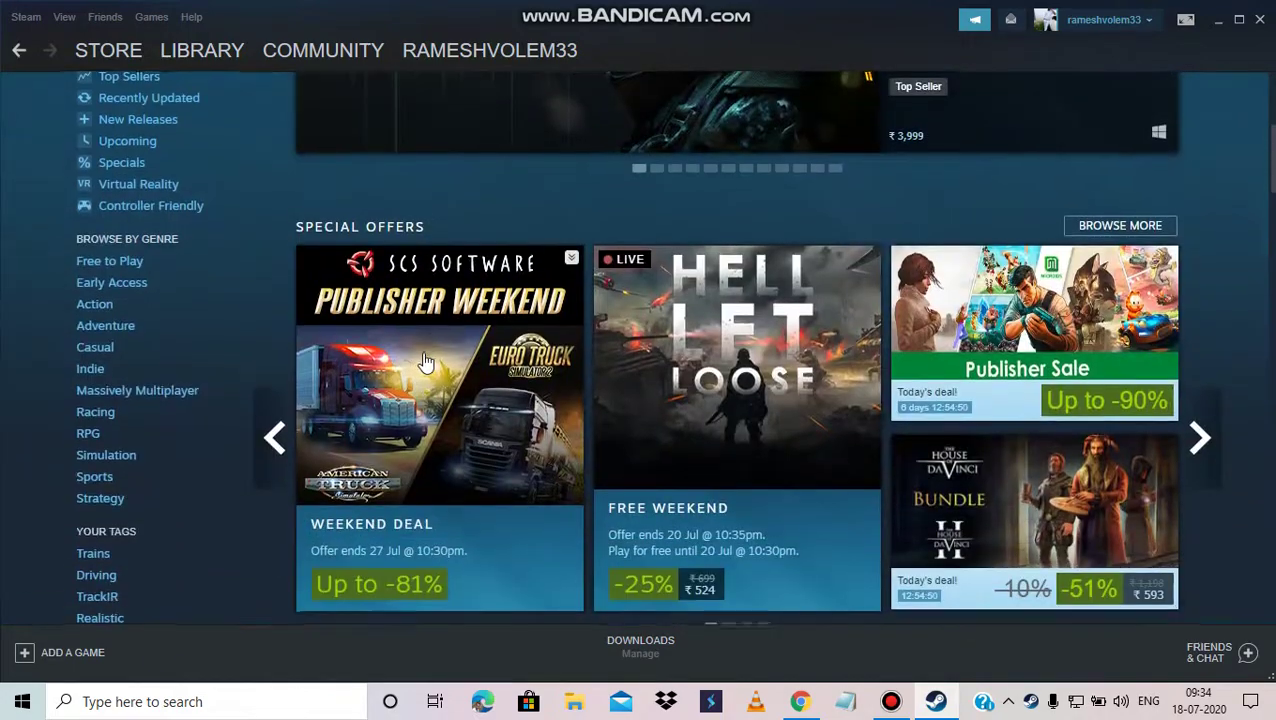
scroll(424, 360, down, 3)
scroll(424, 360, up, 1)
scroll(424, 360, up, 2)
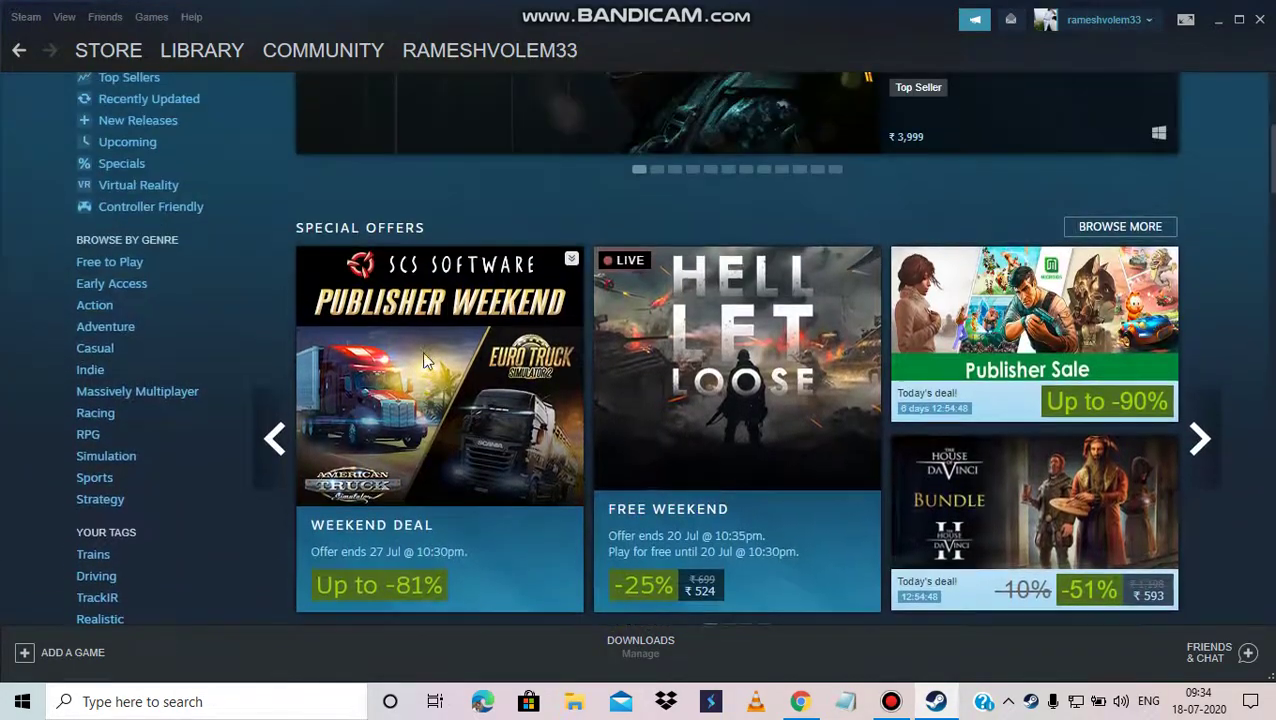
scroll(603, 366, up, 4)
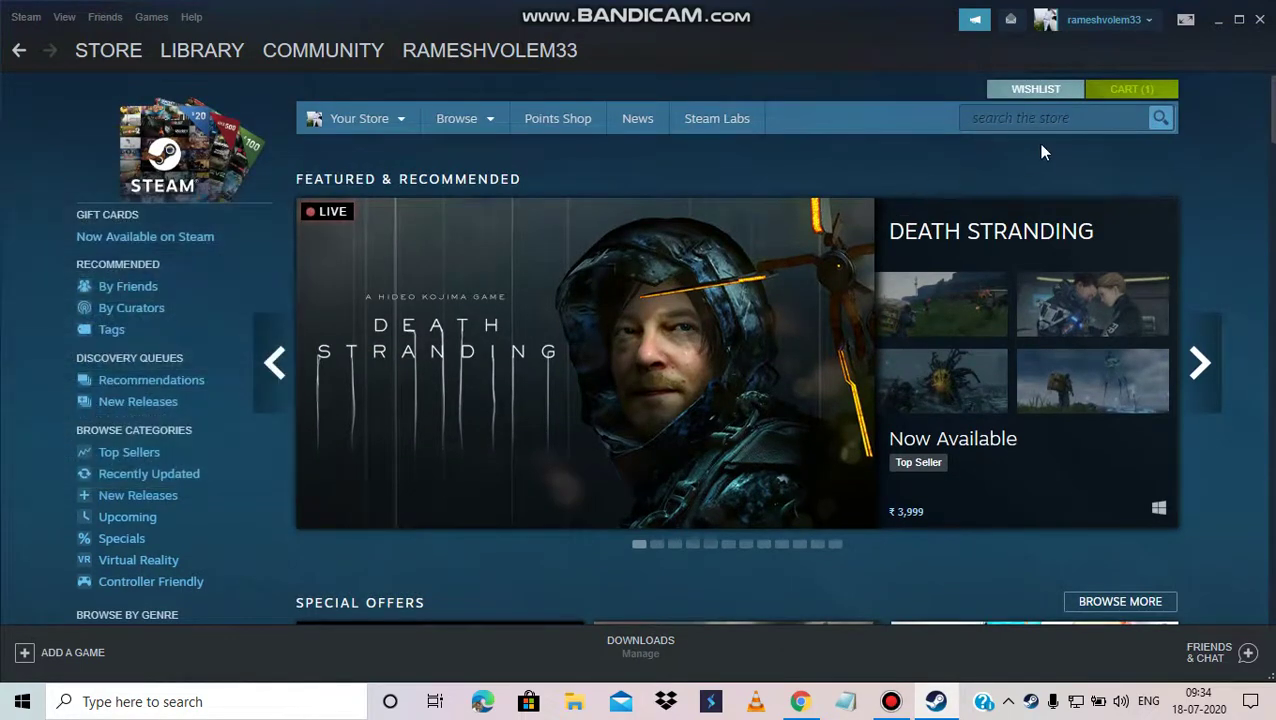
click(1057, 115)
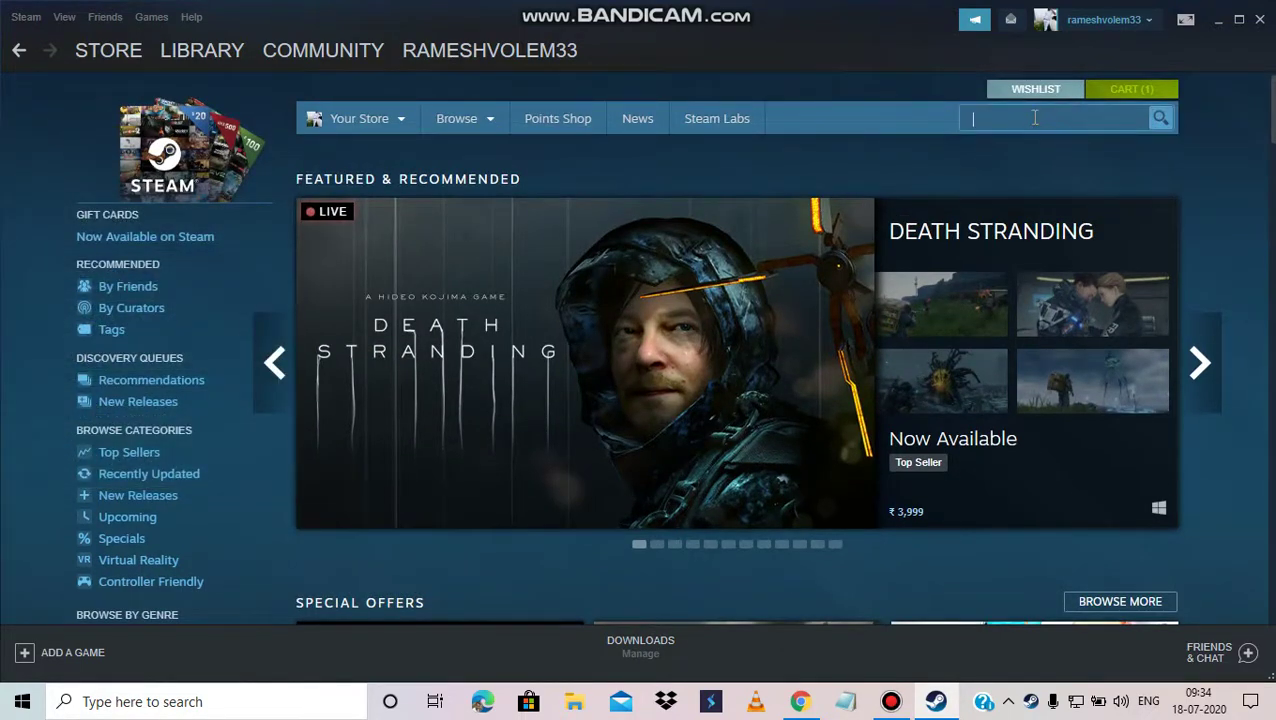
text(trai)
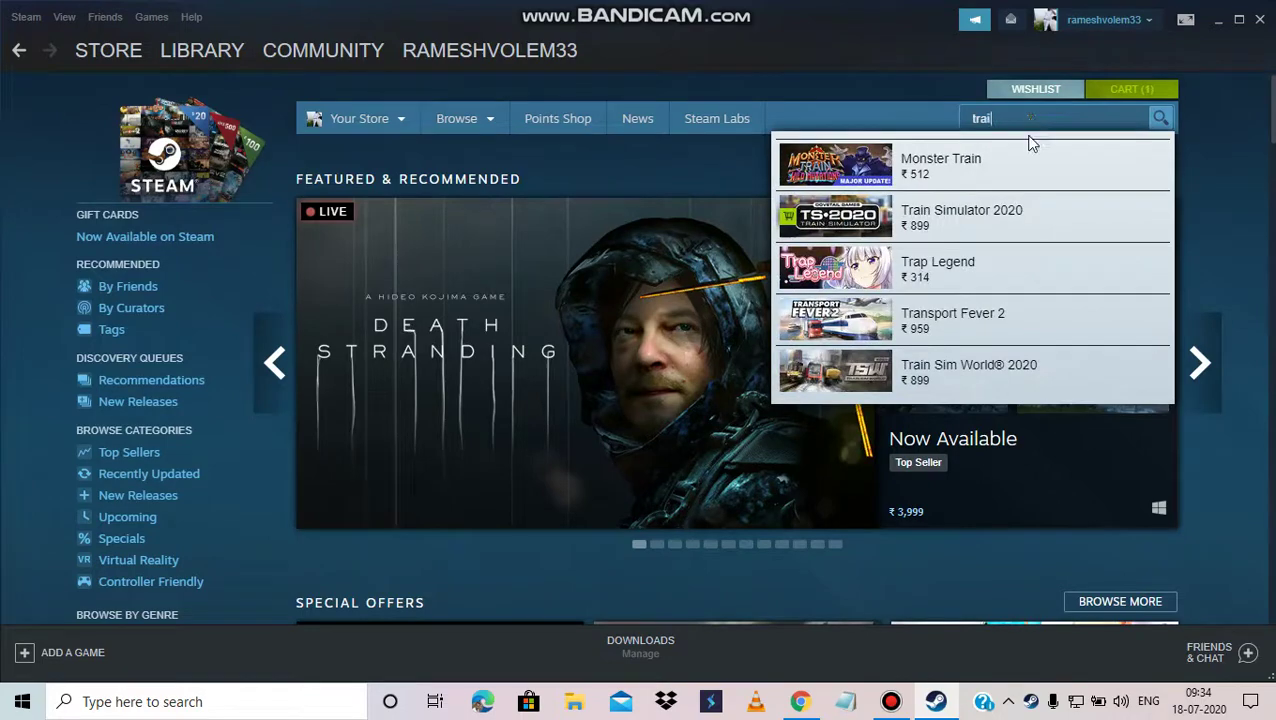
click(945, 232)
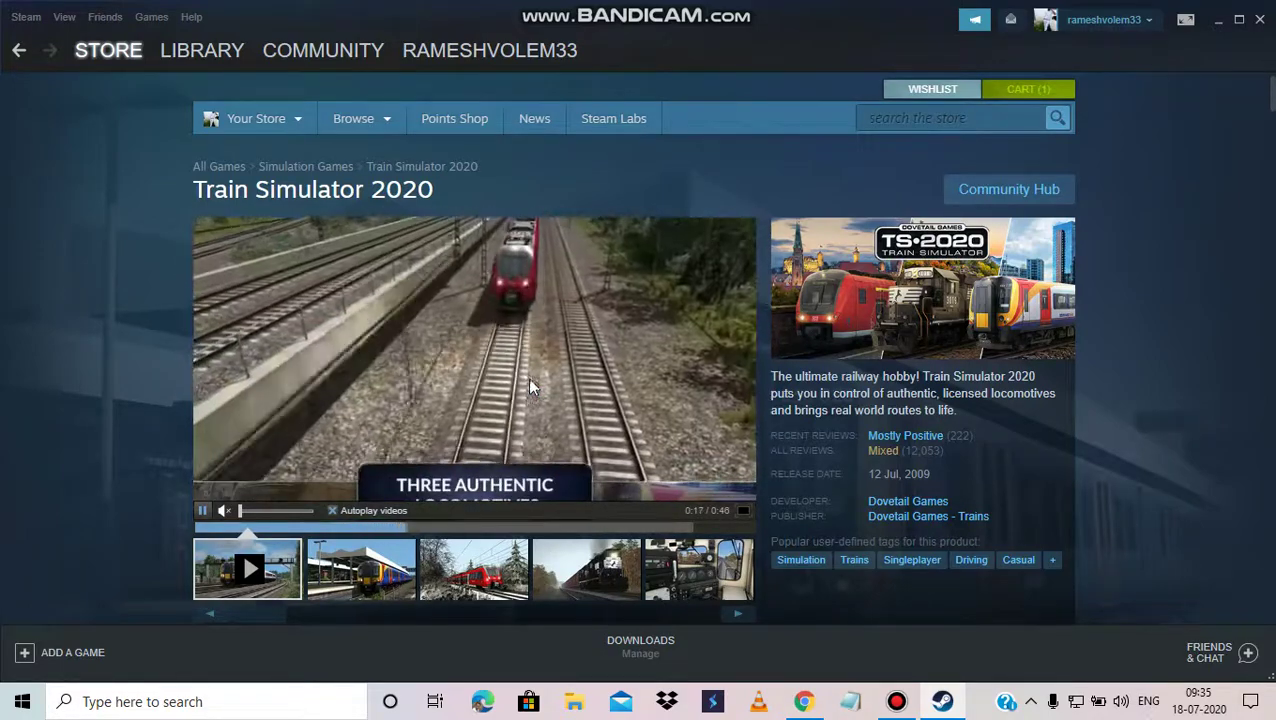
- Examine the Train Simulator 2020 store page, comparing the purchase packages and editions that include the game
scroll(530, 388, down, 3)
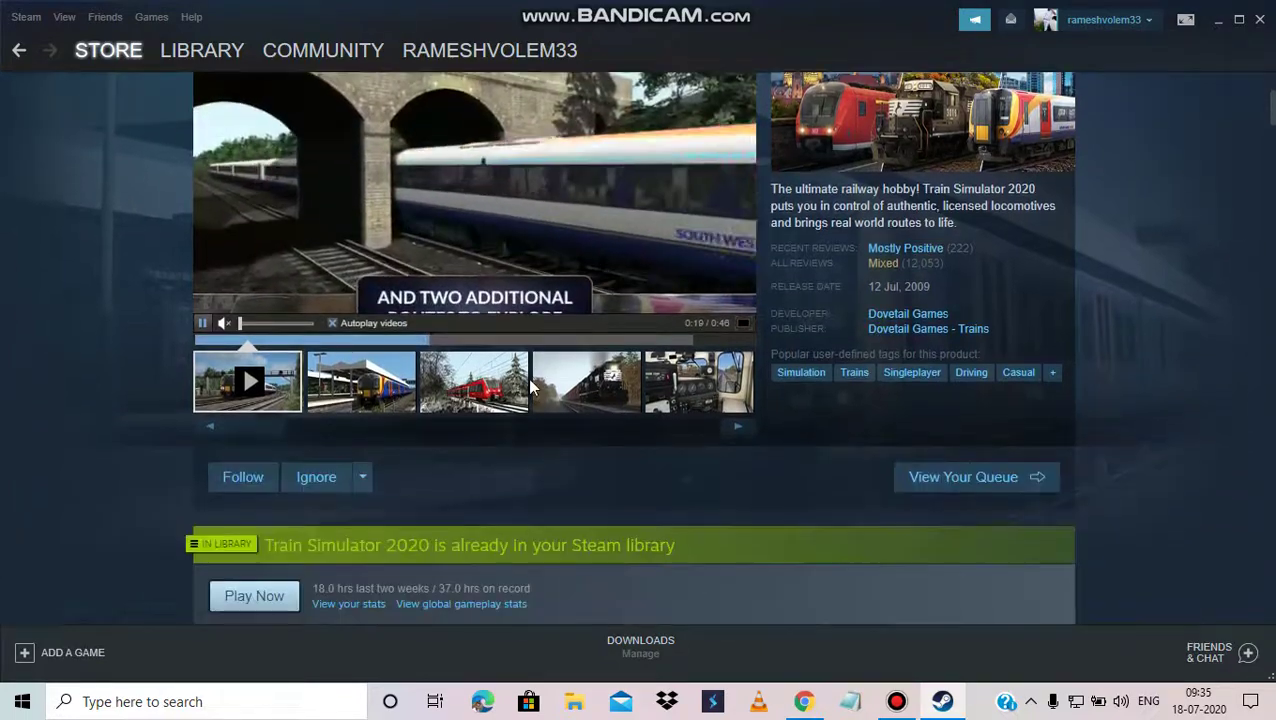
scroll(530, 388, down, 5)
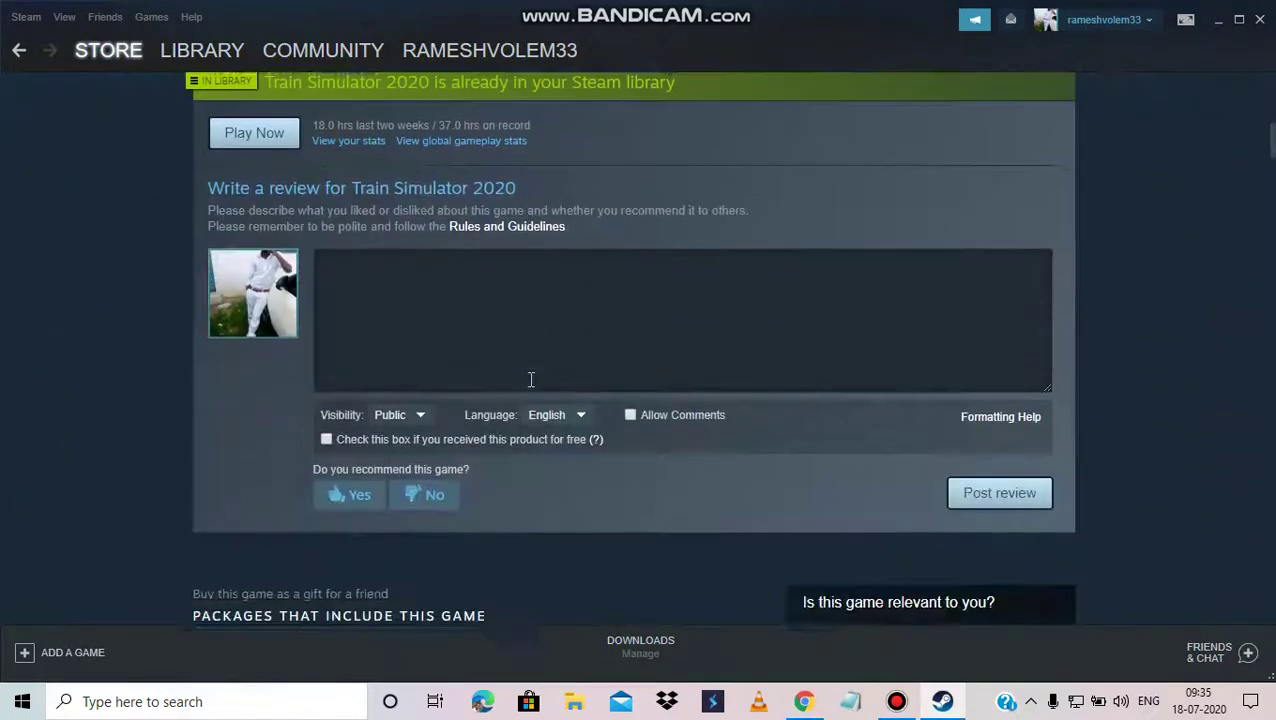
scroll(530, 388, down, 3)
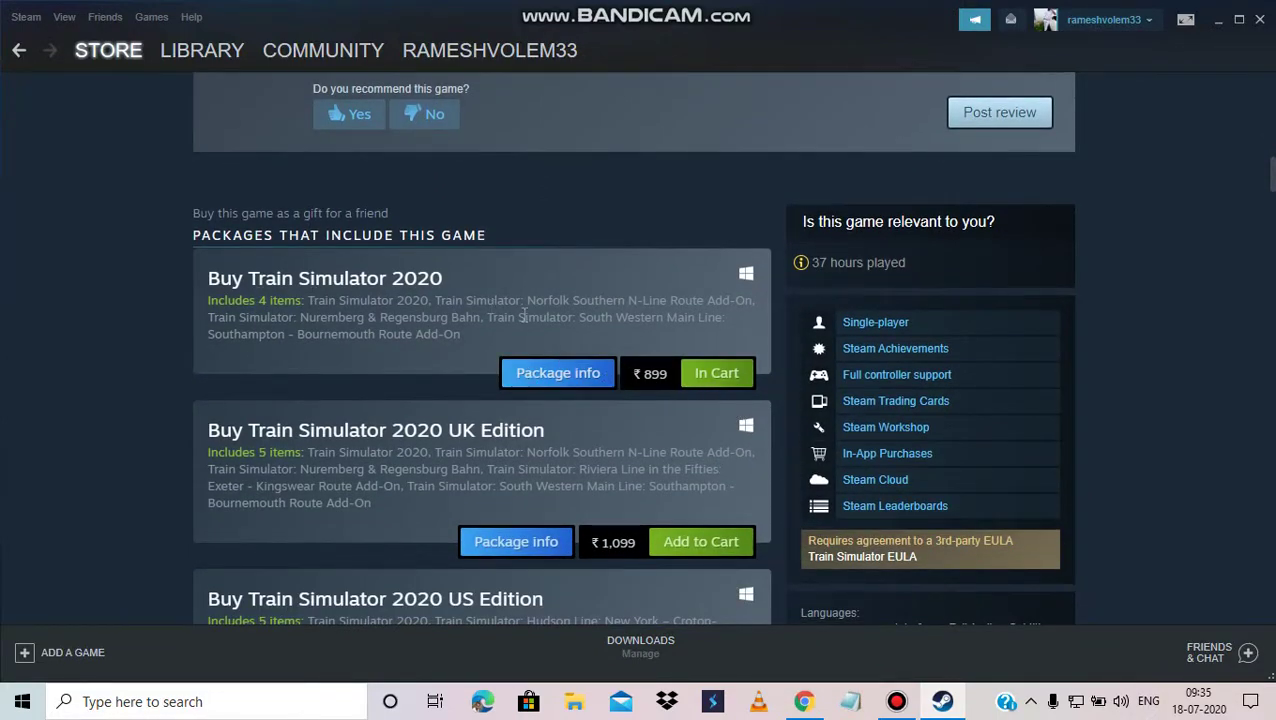
scroll(489, 359, down, 2)
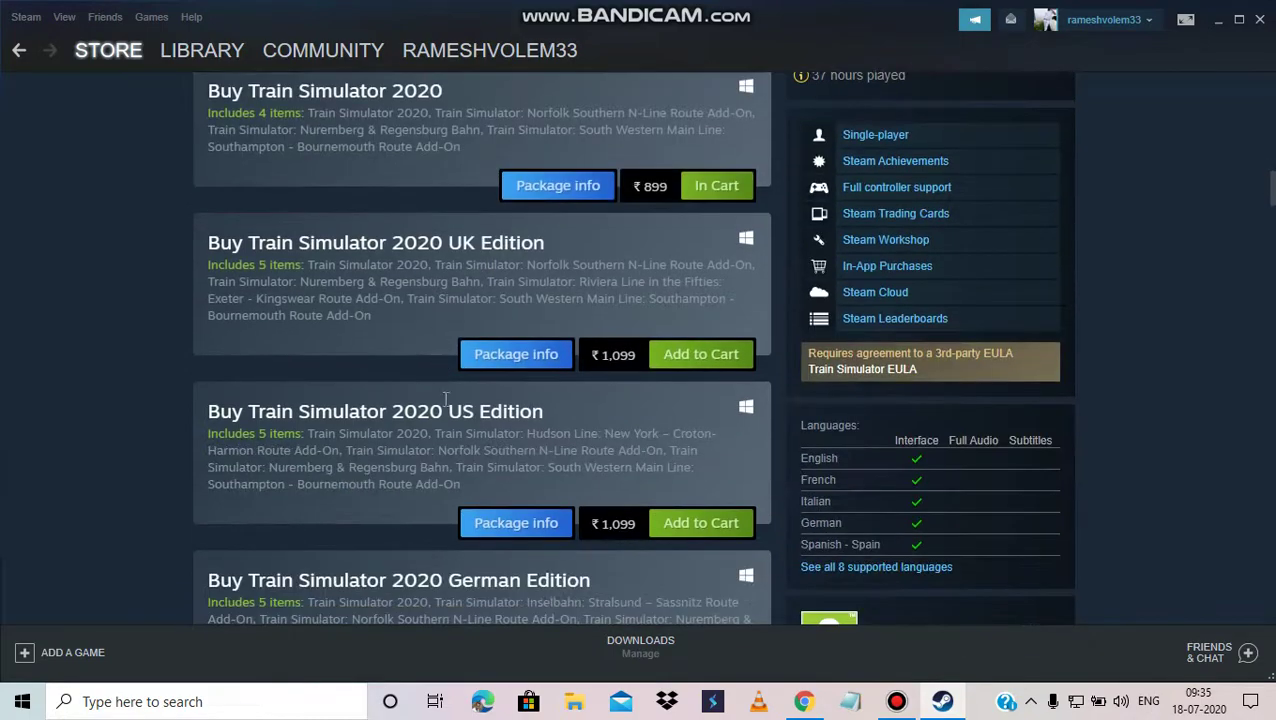
scroll(445, 398, down, 4)
scroll(503, 426, up, 1)
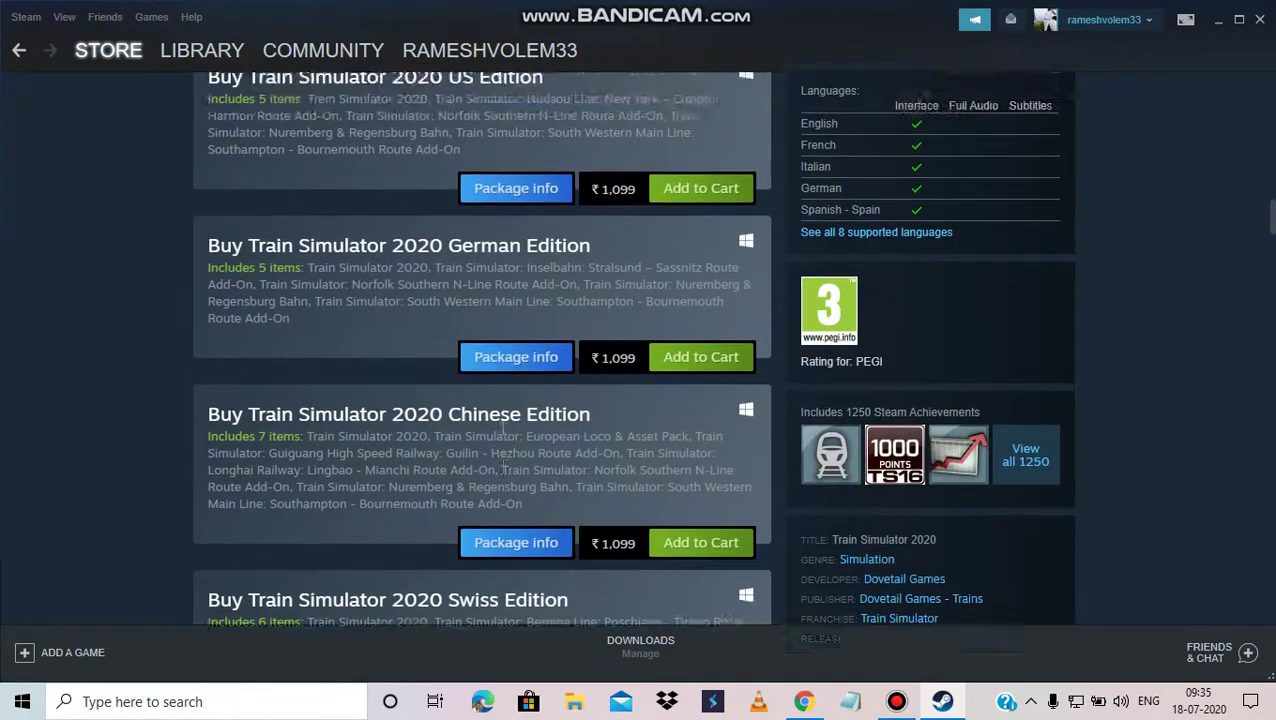
scroll(500, 415, down, 2)
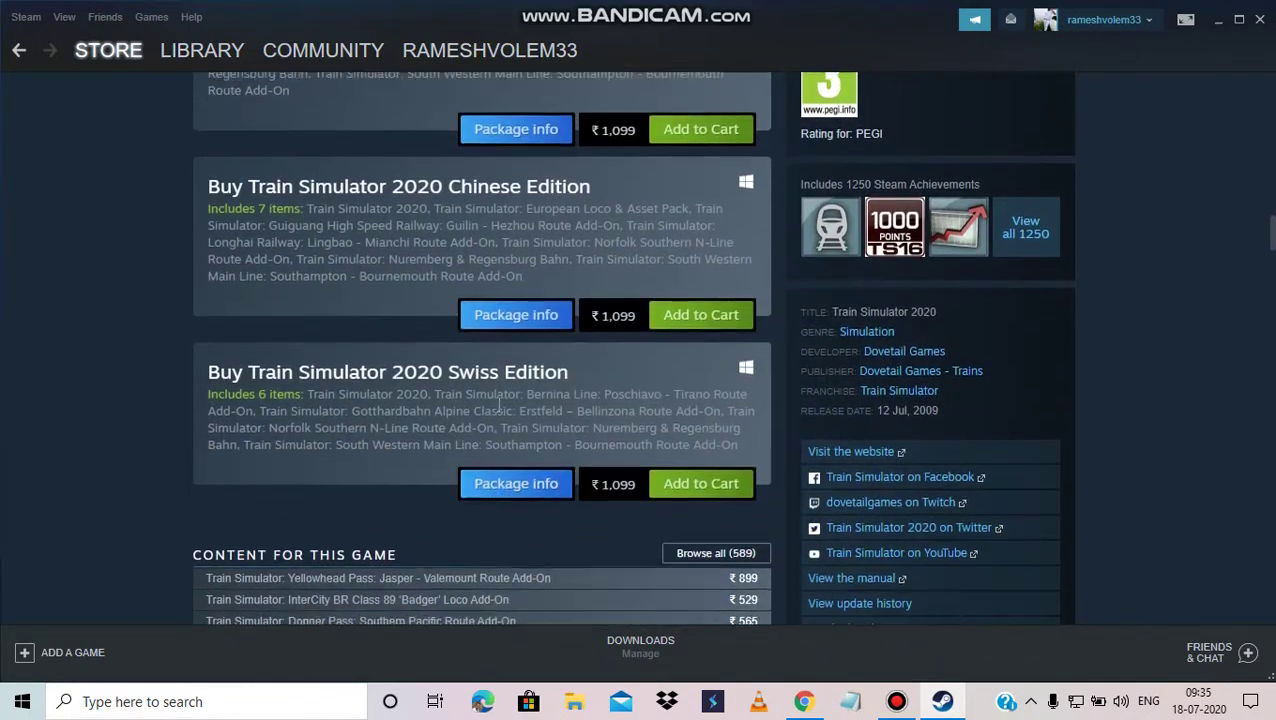
scroll(500, 404, up, 4)
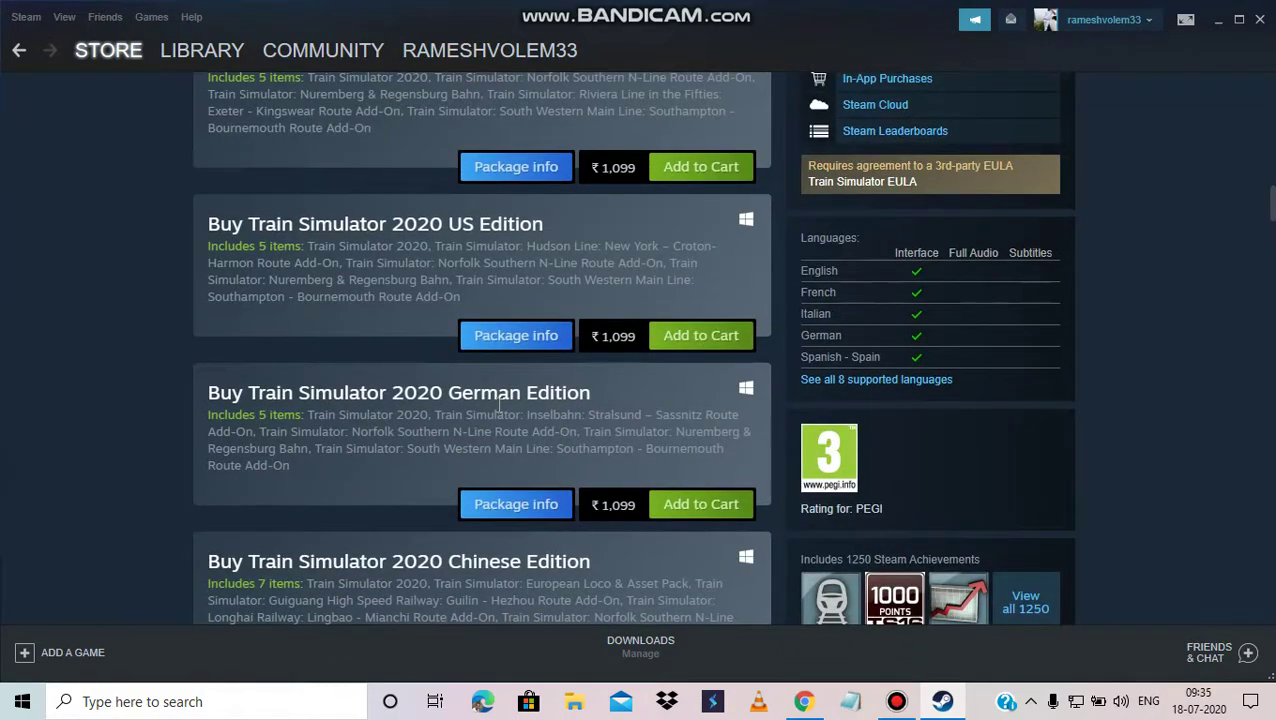
scroll(499, 404, up, 5)
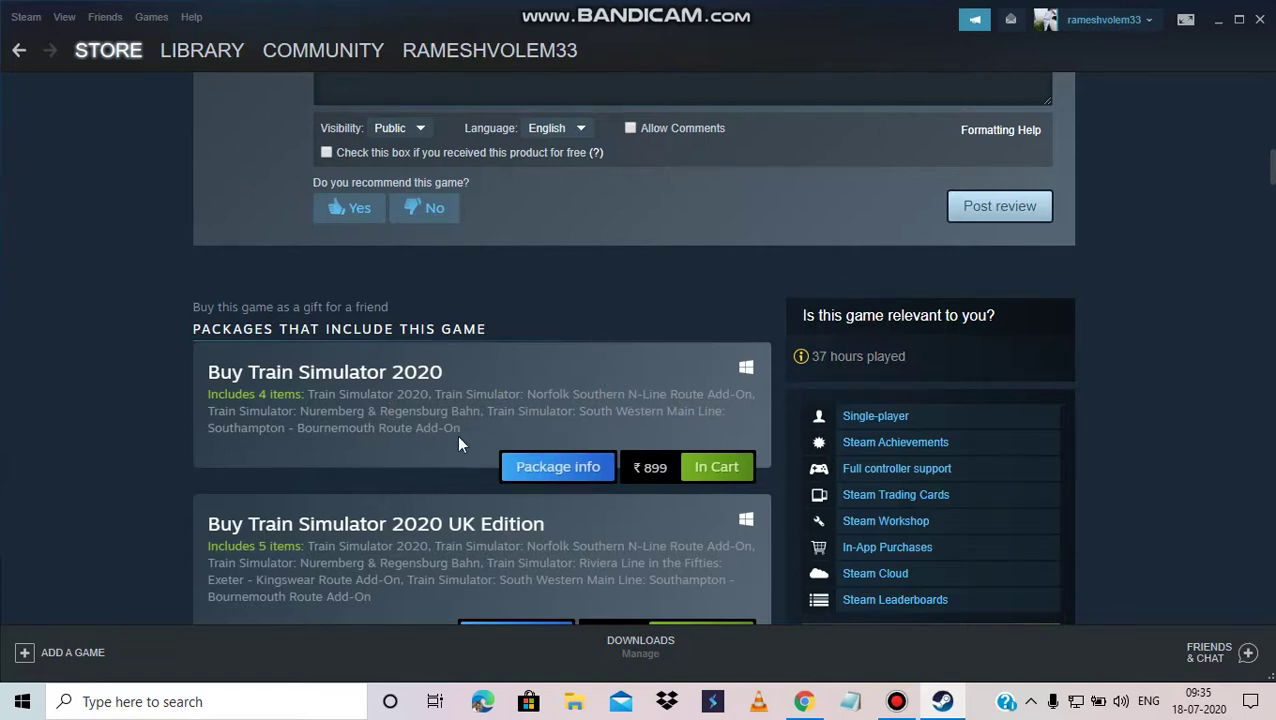
scroll(488, 425, down, 2)
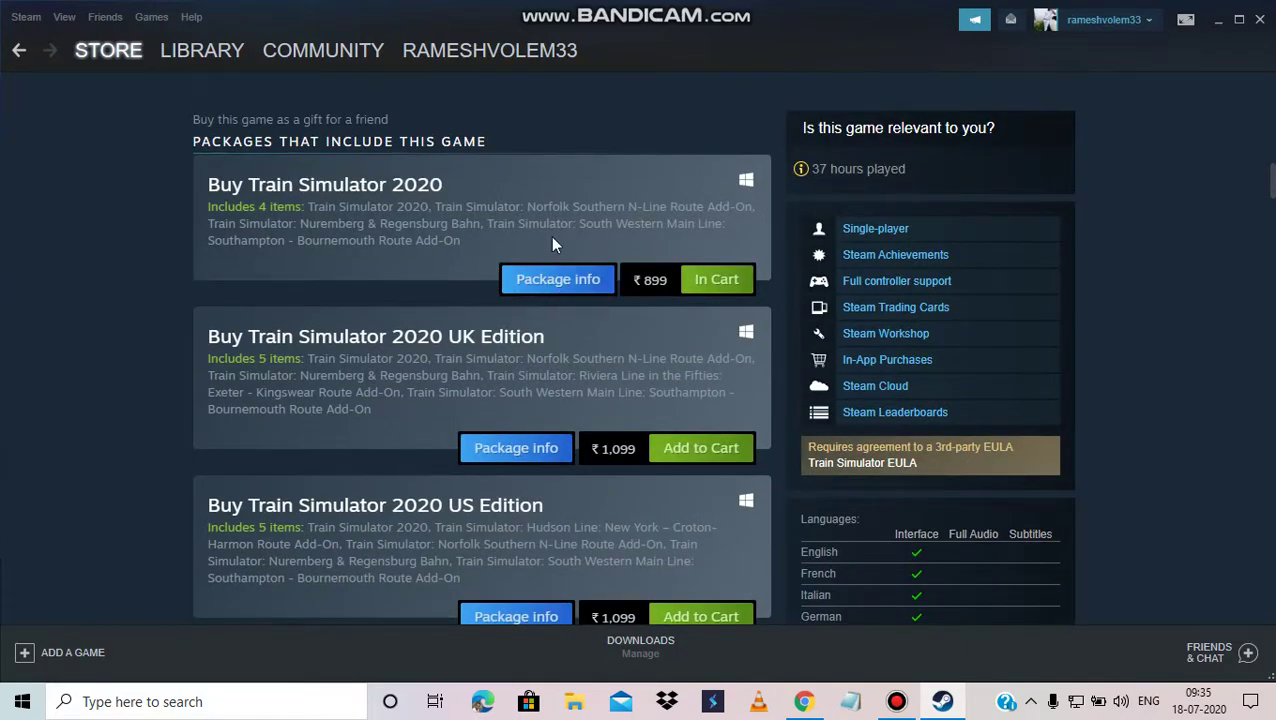
scroll(553, 250, up, 2)
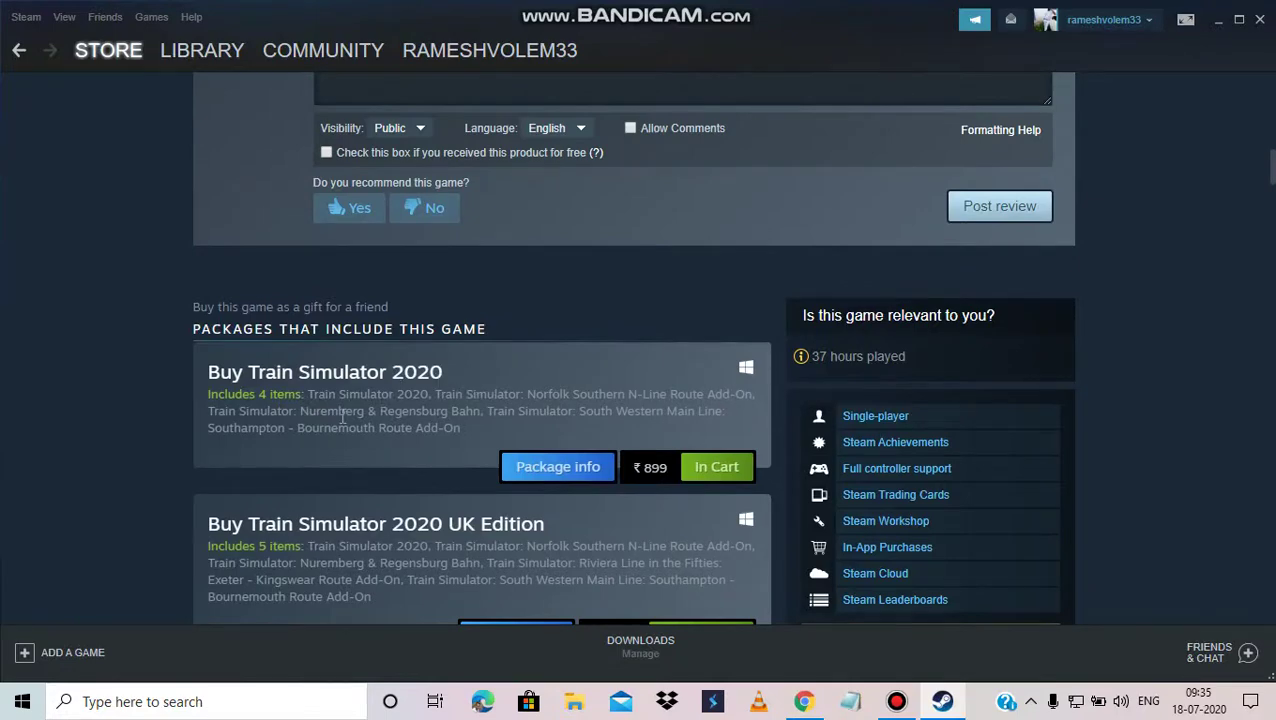
scroll(415, 415, down, 1)
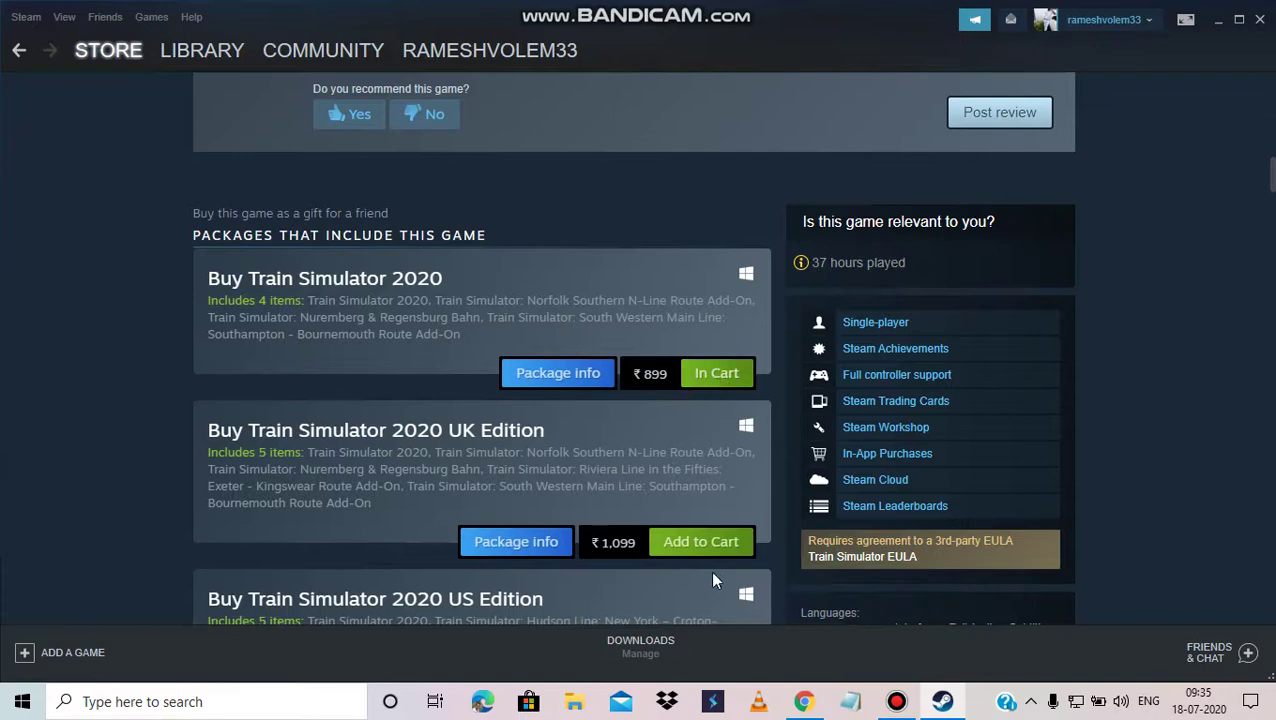
- View the shopping cart from the standard Train Simulator 2020 package and return to the store home page
click(716, 376)
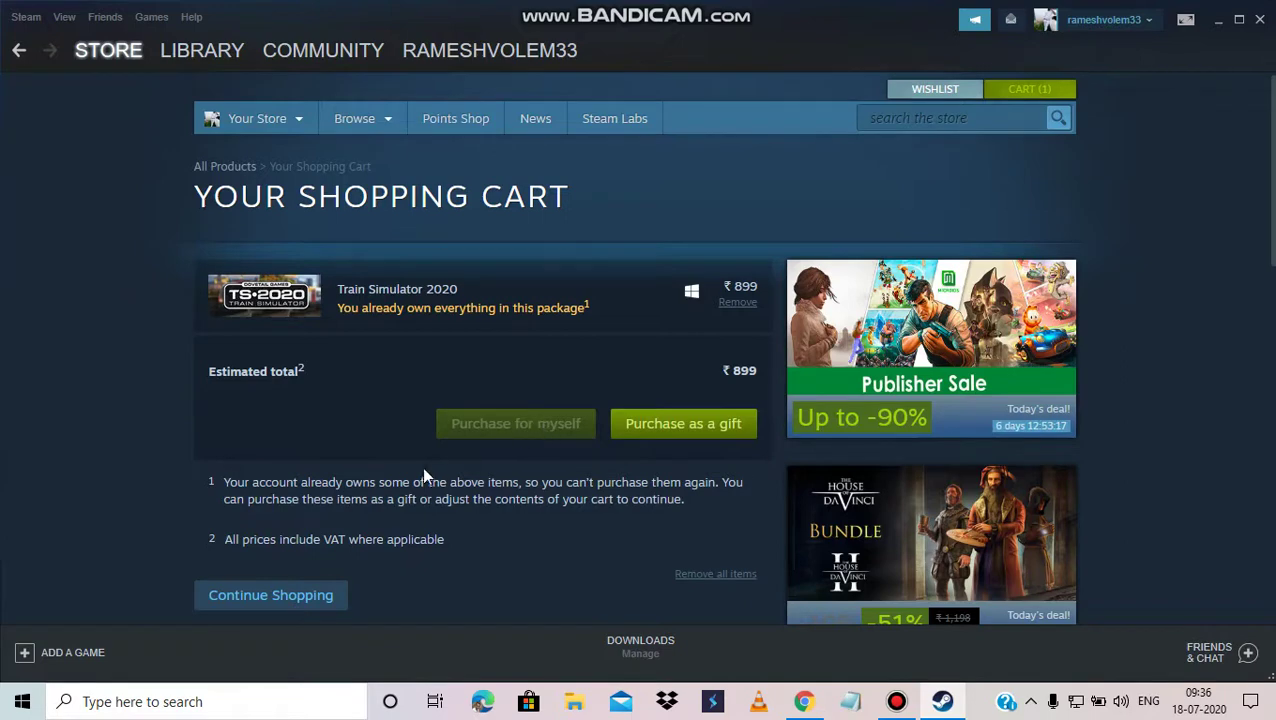
scroll(424, 476, down, 1)
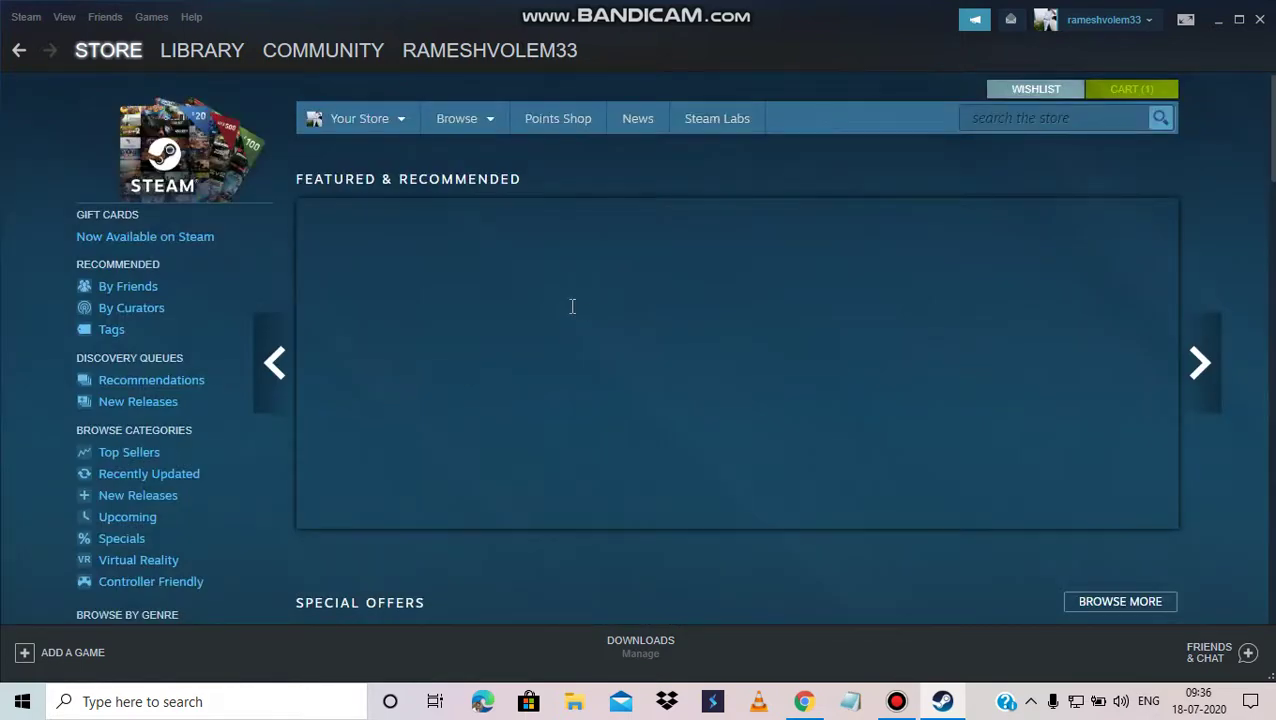
mouse_move(572, 316)
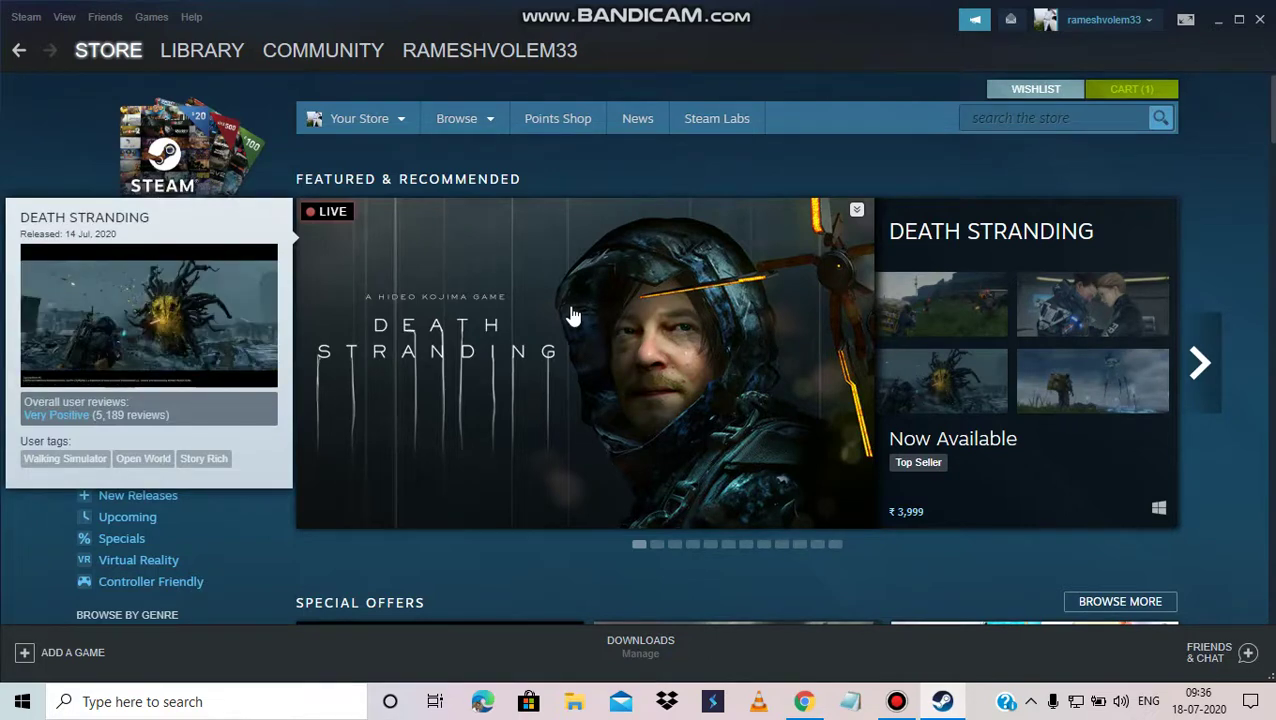
scroll(570, 328, down, 1)
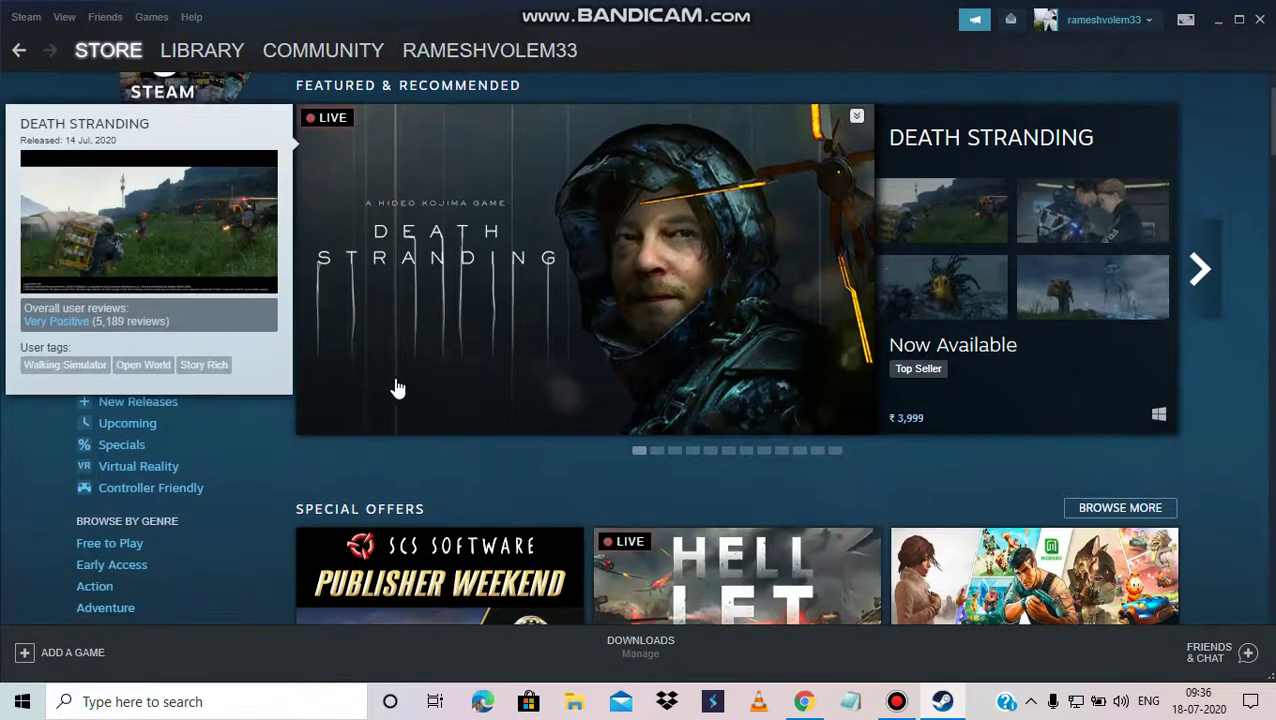
scroll(213, 341, up, 1)
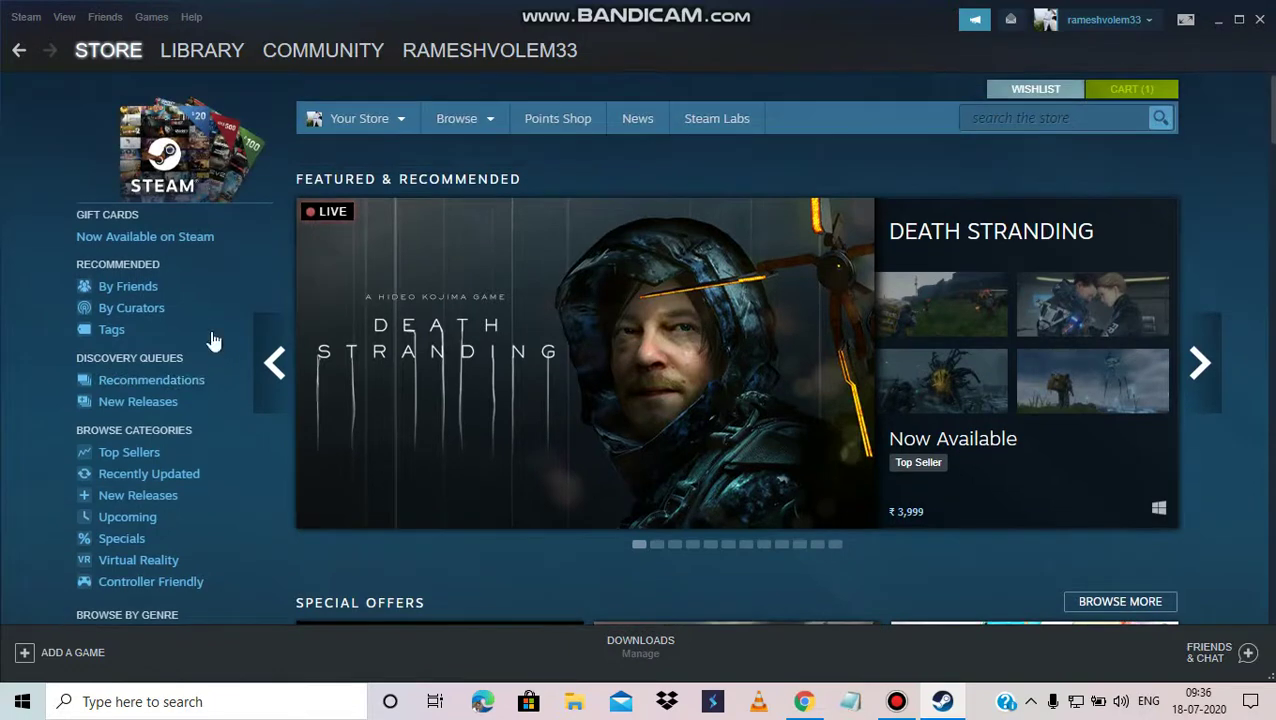
- Open the game library and show the Cities: Skylines page
mouse_move(205, 56)
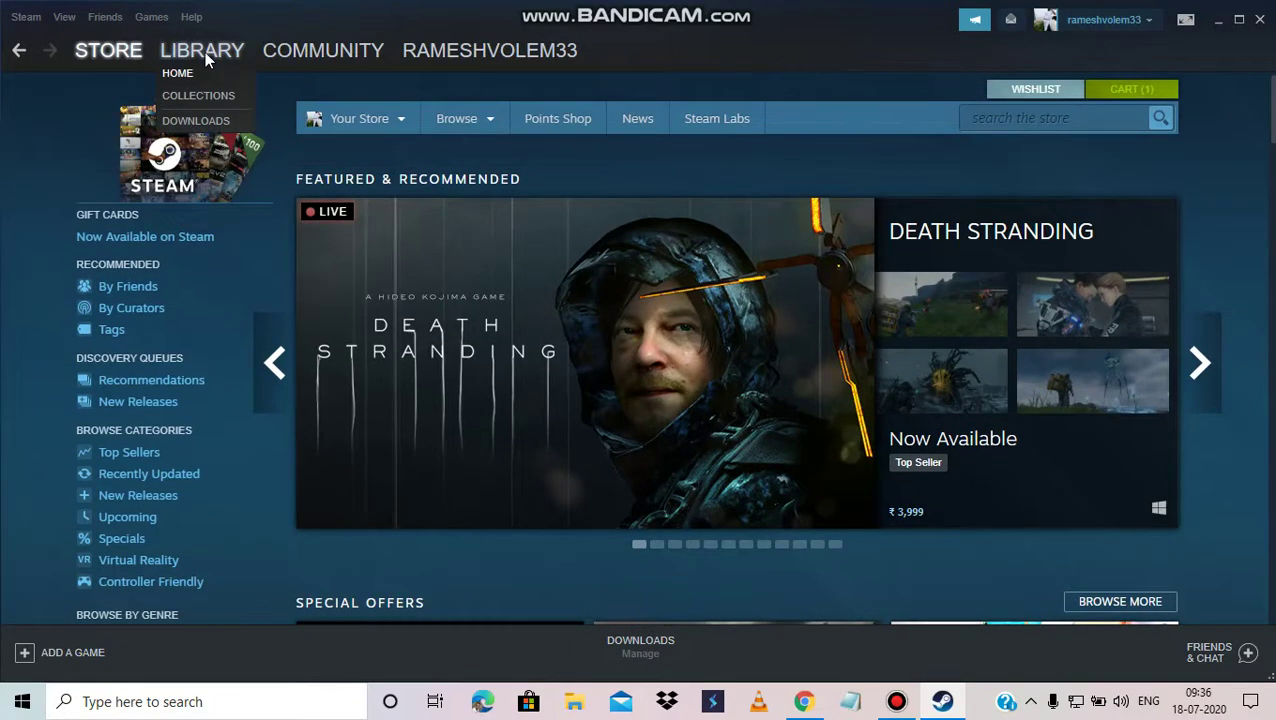
click(205, 51)
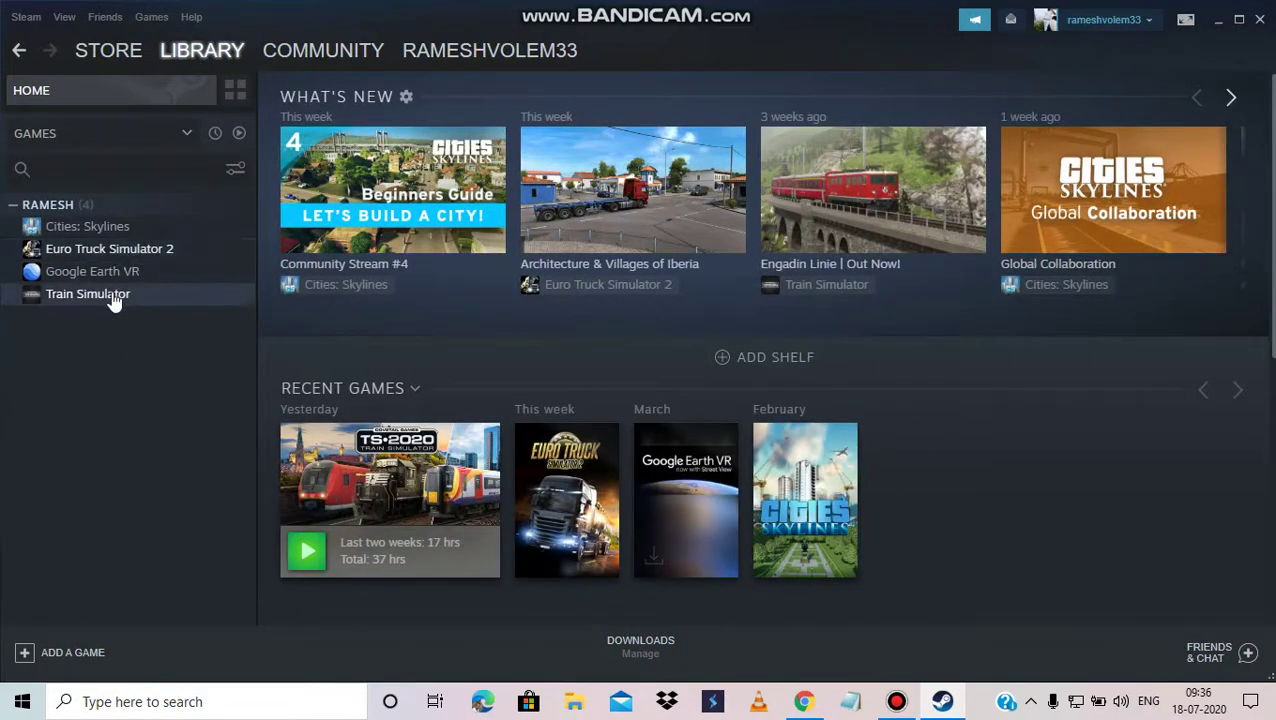
mouse_move(216, 52)
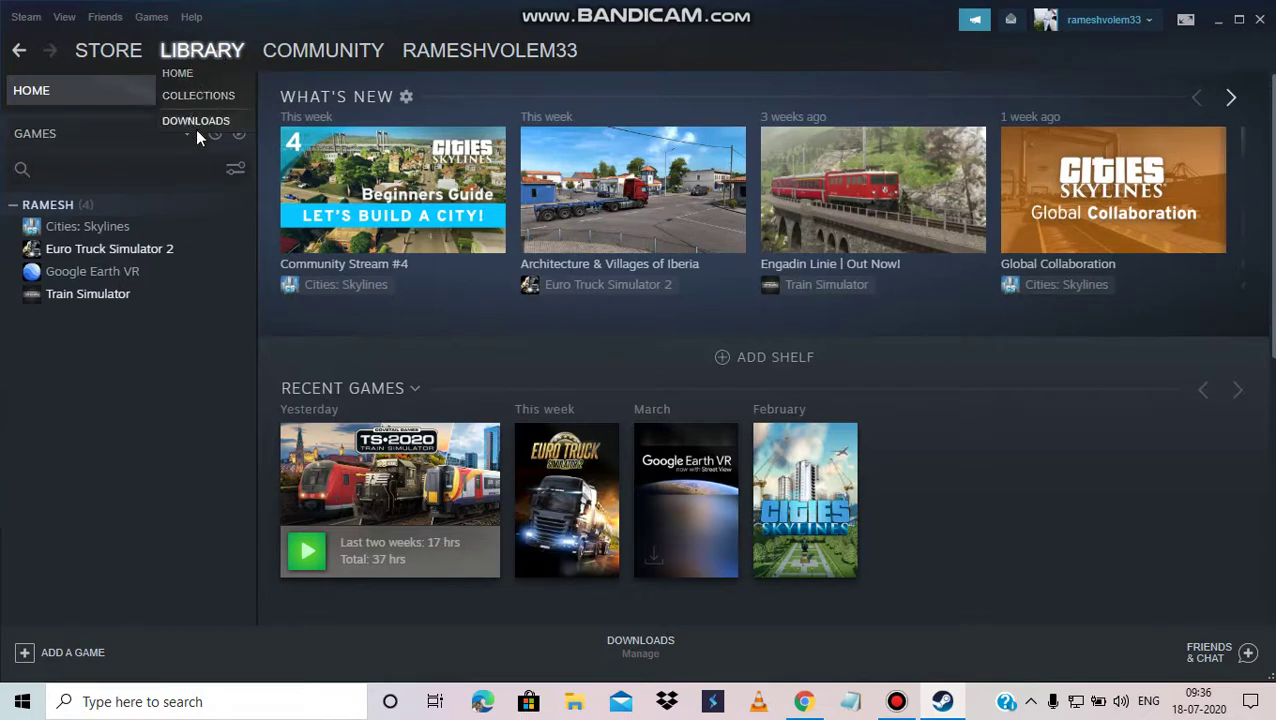
click(142, 232)
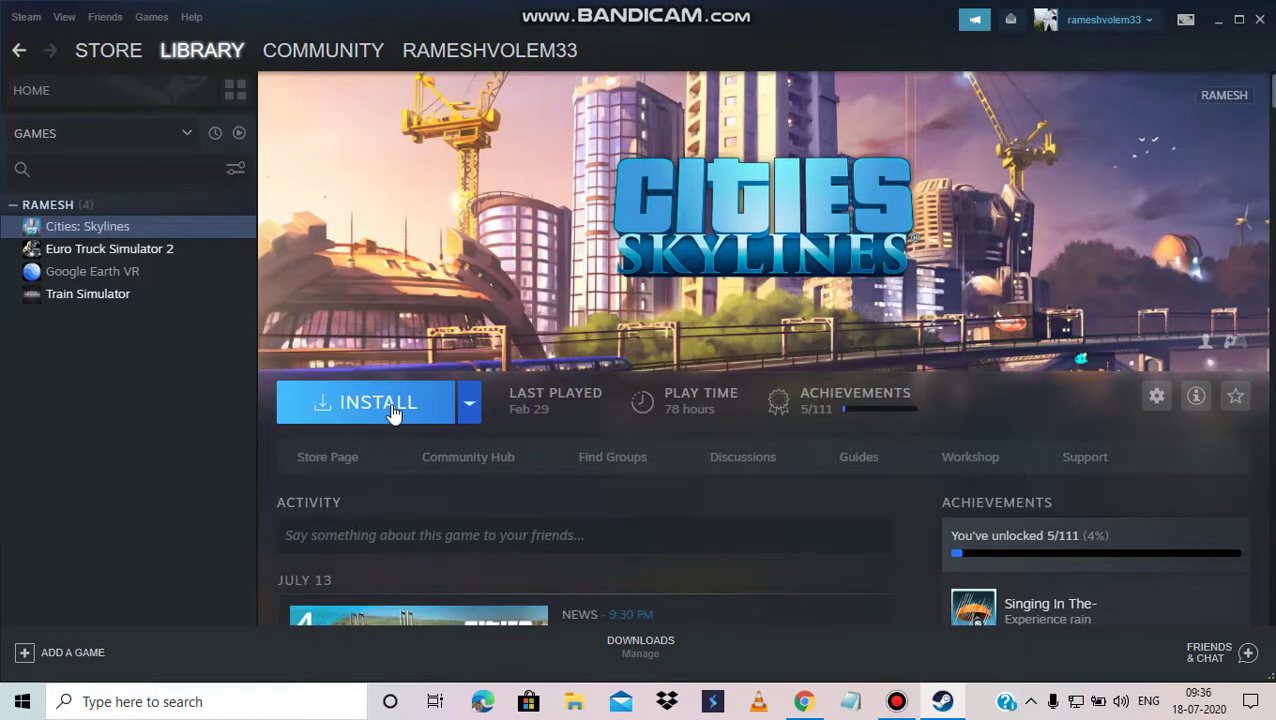
- Try to install Cities: Skylines under C:\Program Files (x86)\Steam with desktop and start menu shortcuts, accepting the EULA, and cancel the installation
click(393, 410)
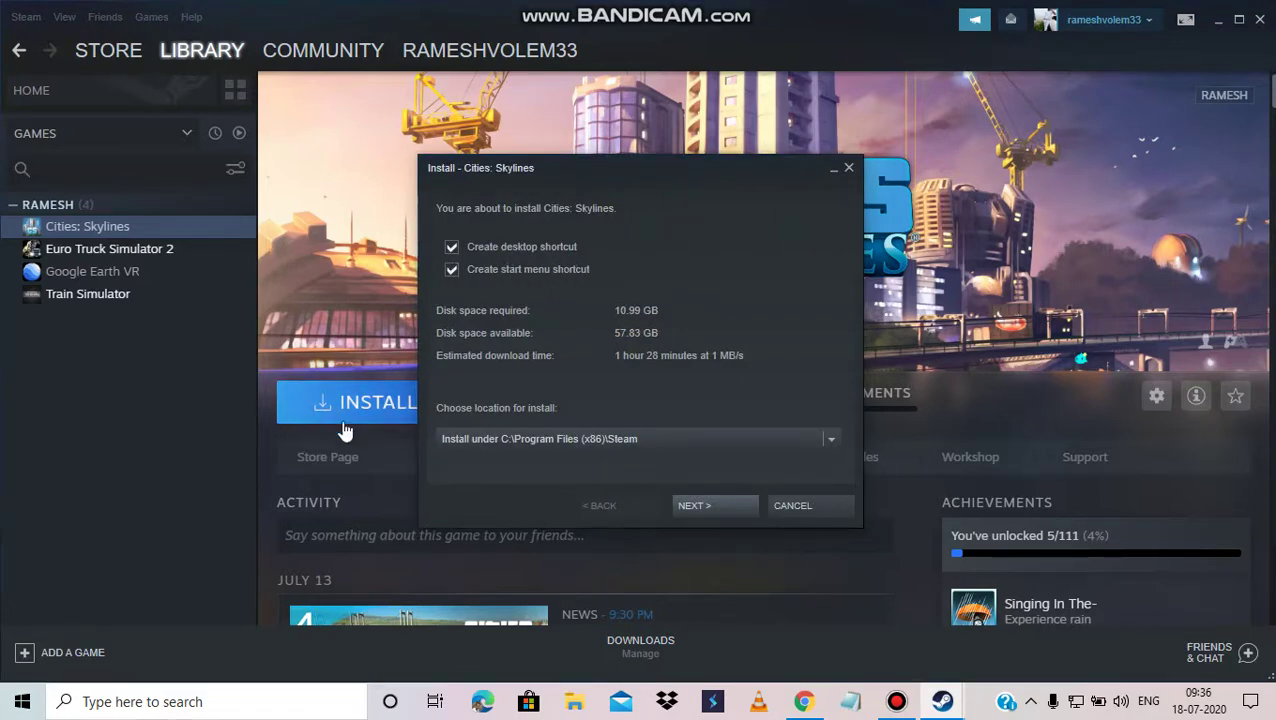
click(708, 507)
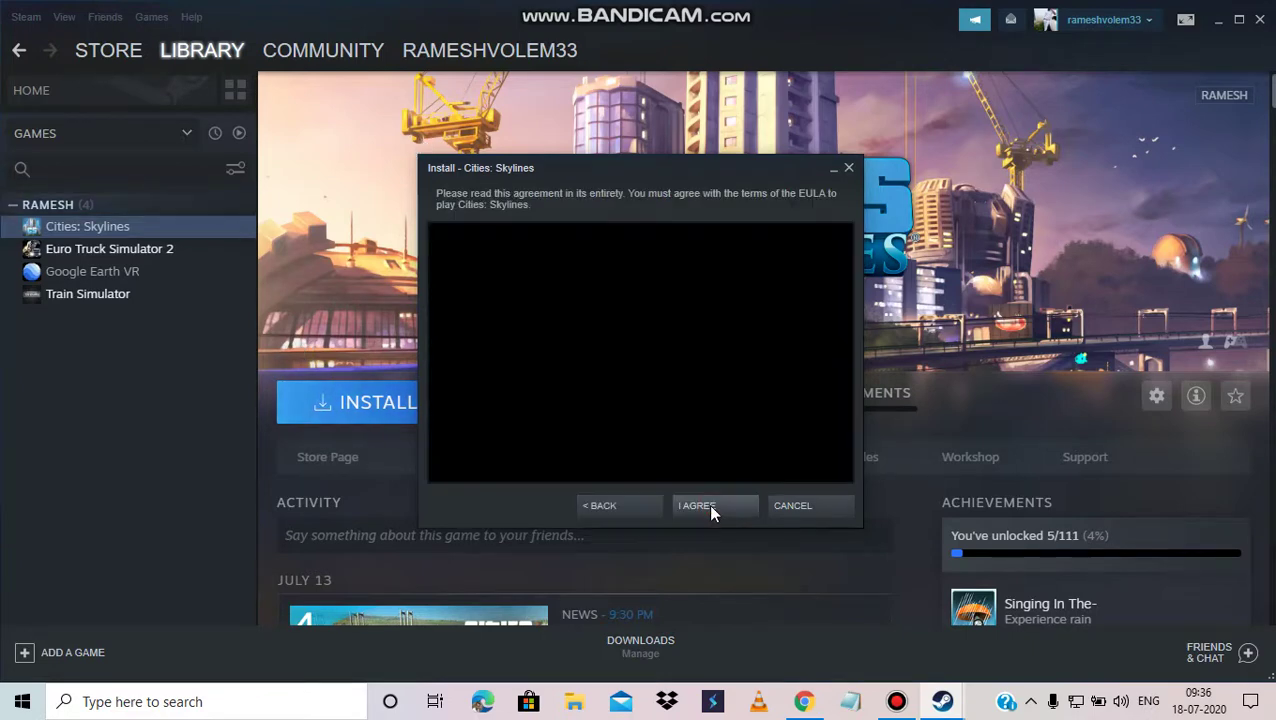
click(710, 507)
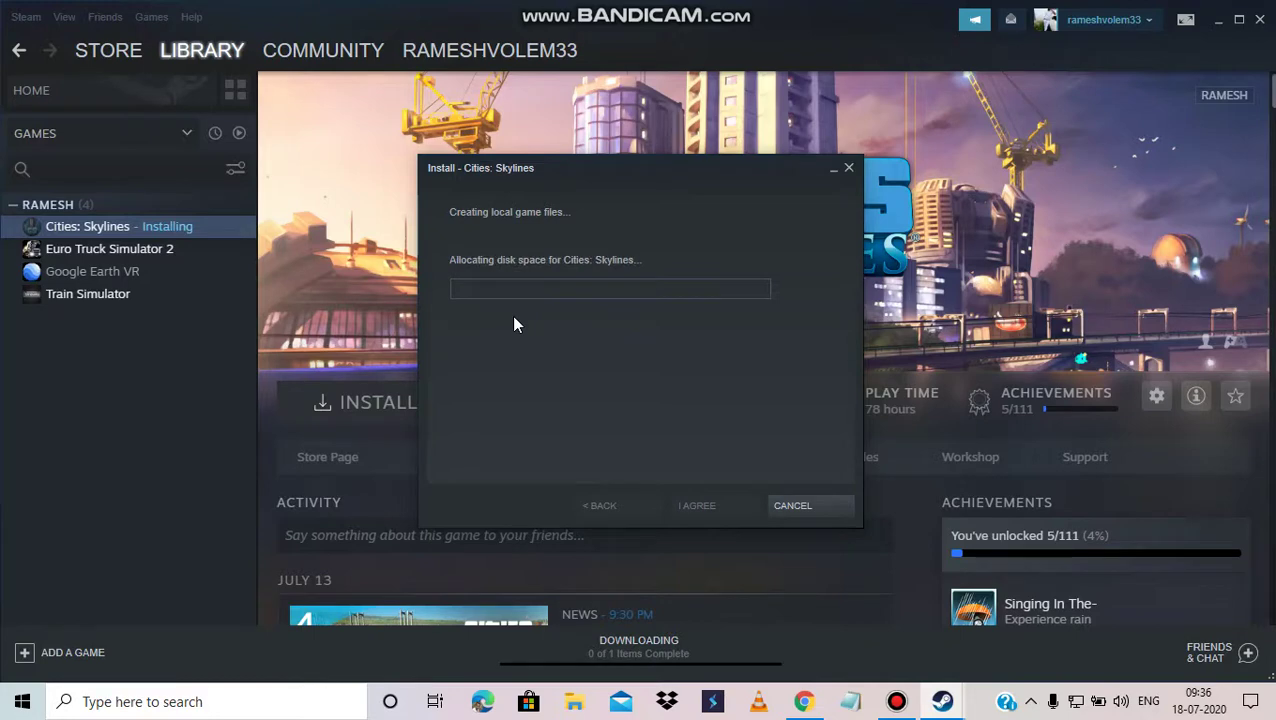
click(793, 506)
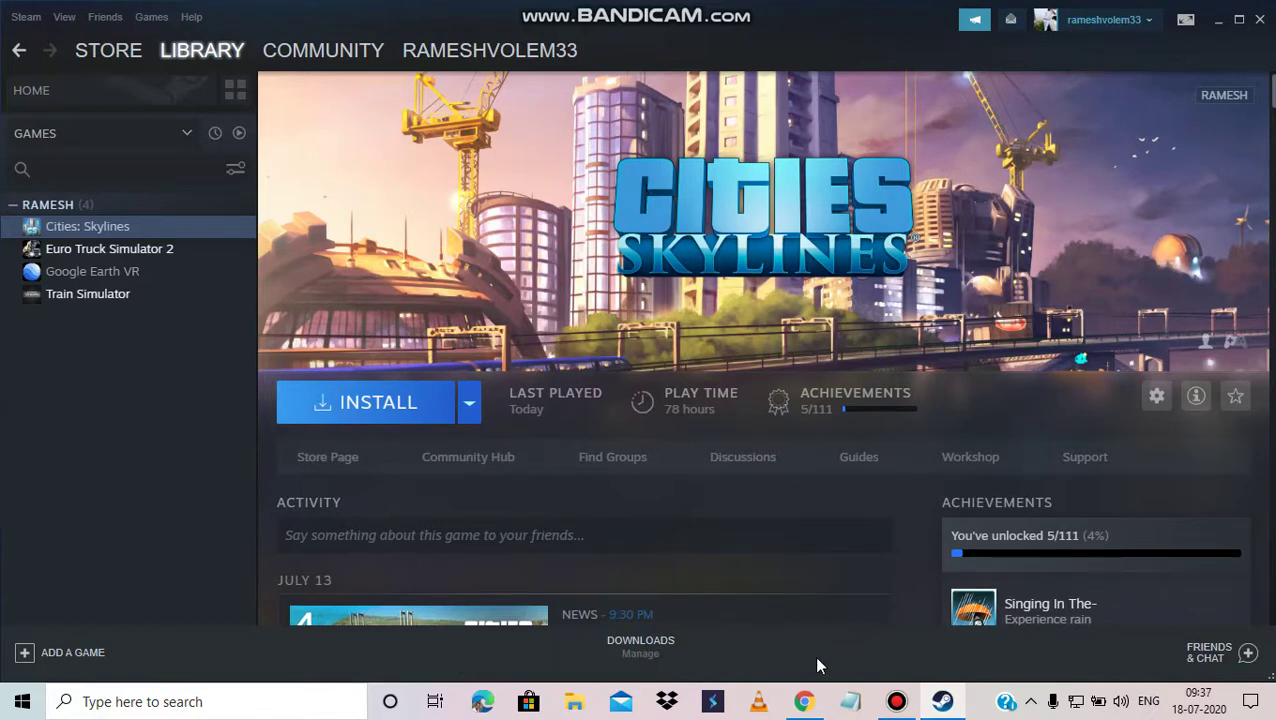
- Try to launch Train Simulator from the library as the 64-bit Edition, cancel the launch, and close the Steam window
click(152, 298)
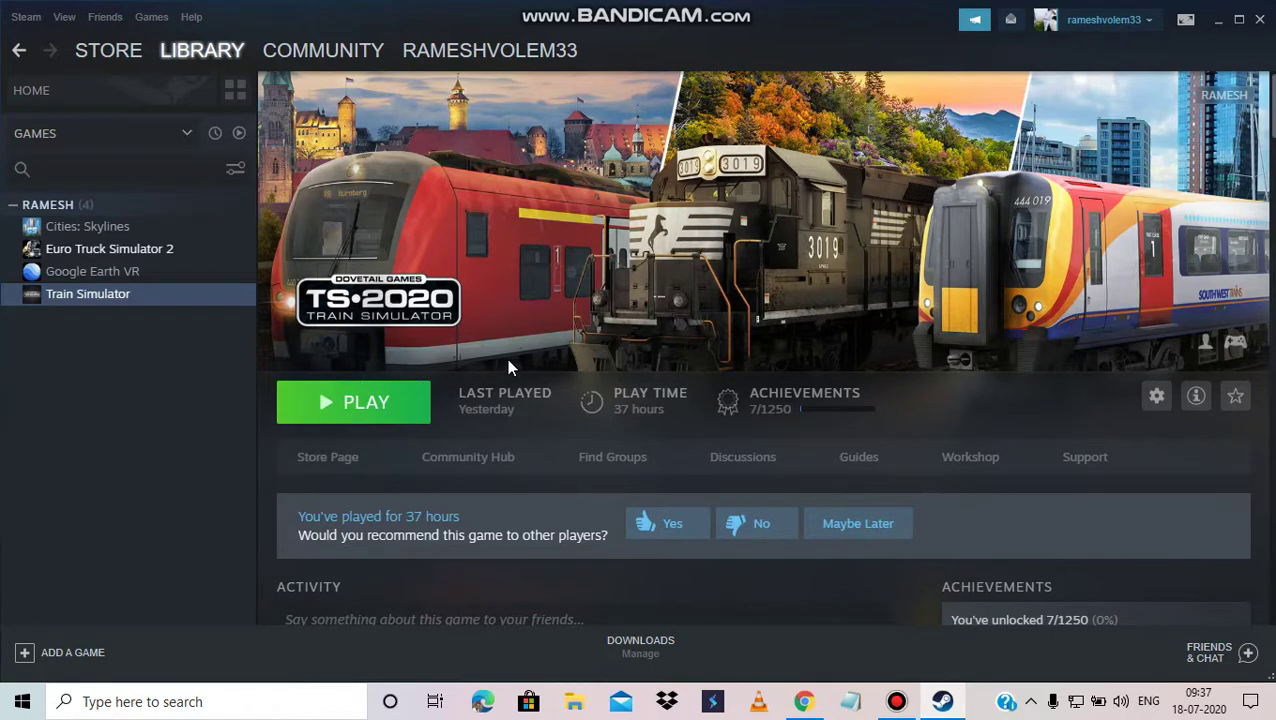
click(377, 406)
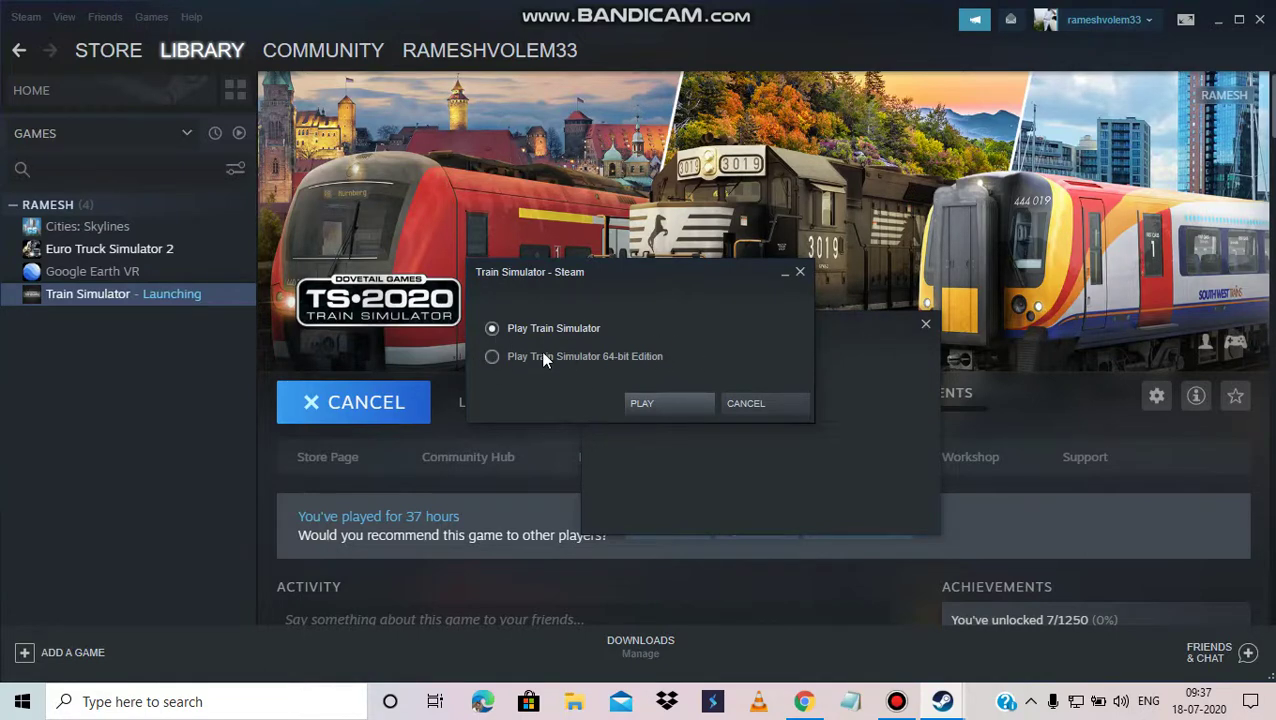
click(491, 357)
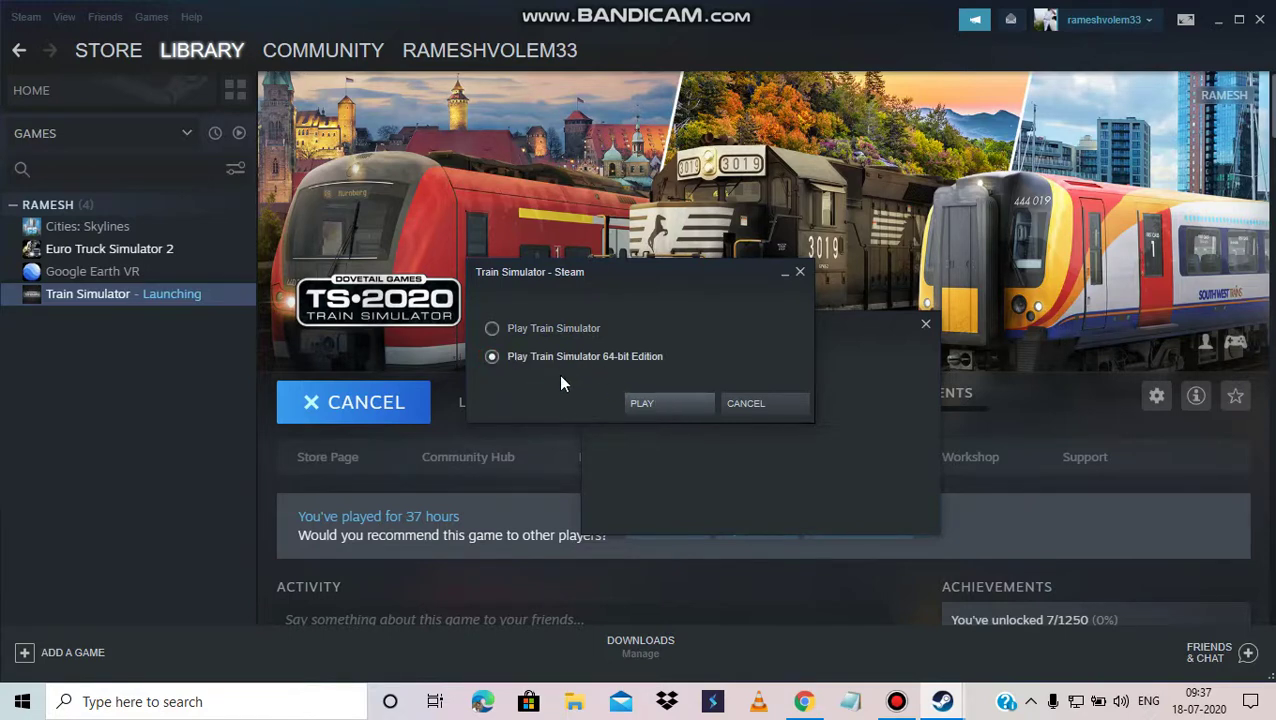
click(744, 405)
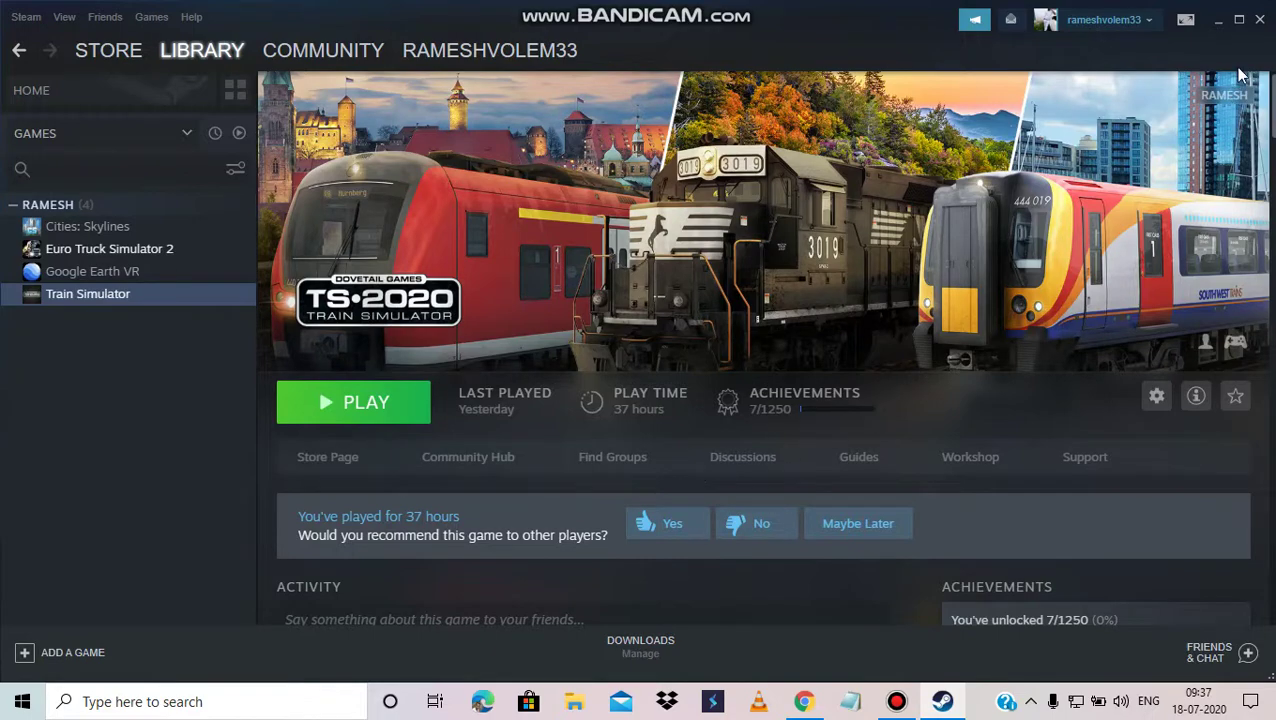
click(1259, 19)
right_click(565, 279)
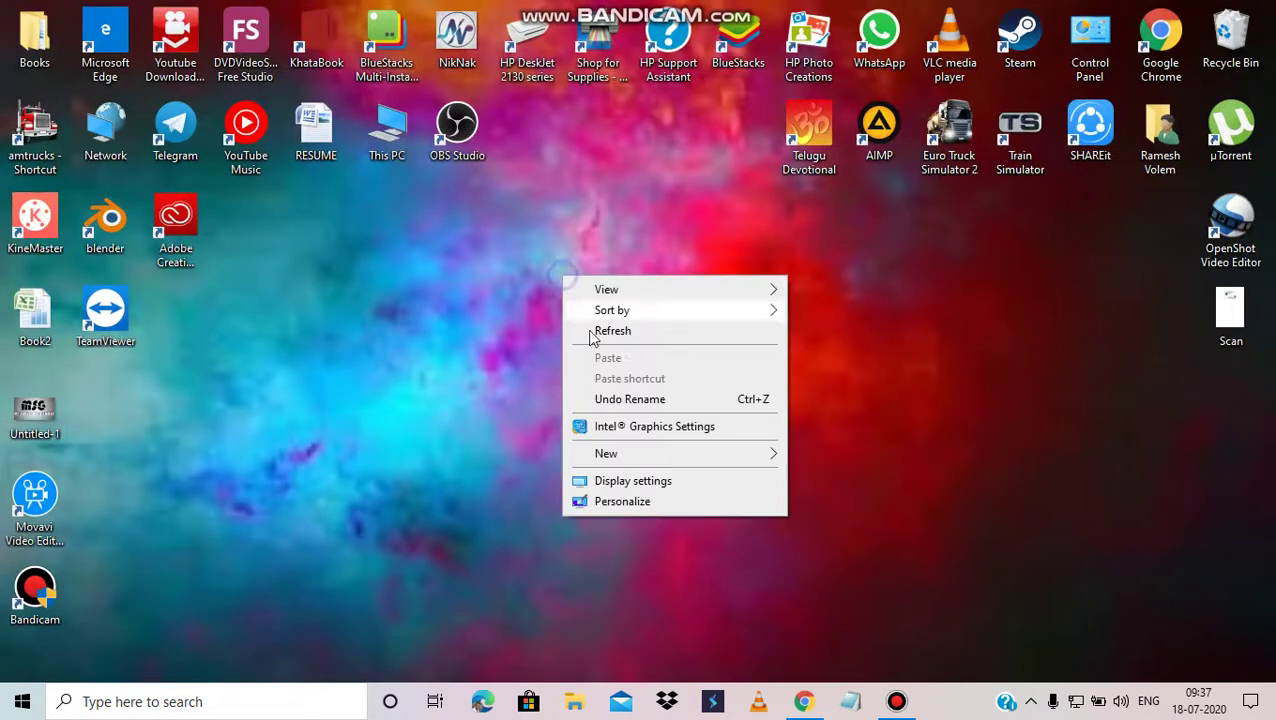
click(617, 334)
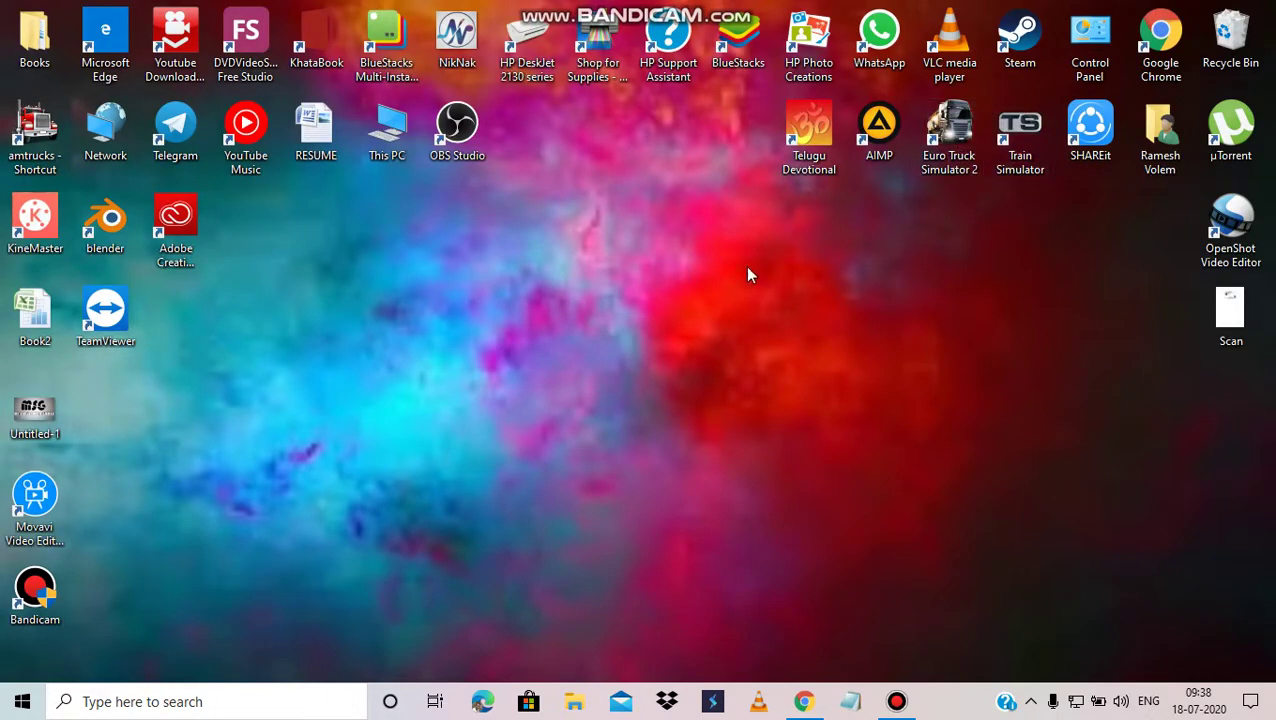
right_click(419, 216)
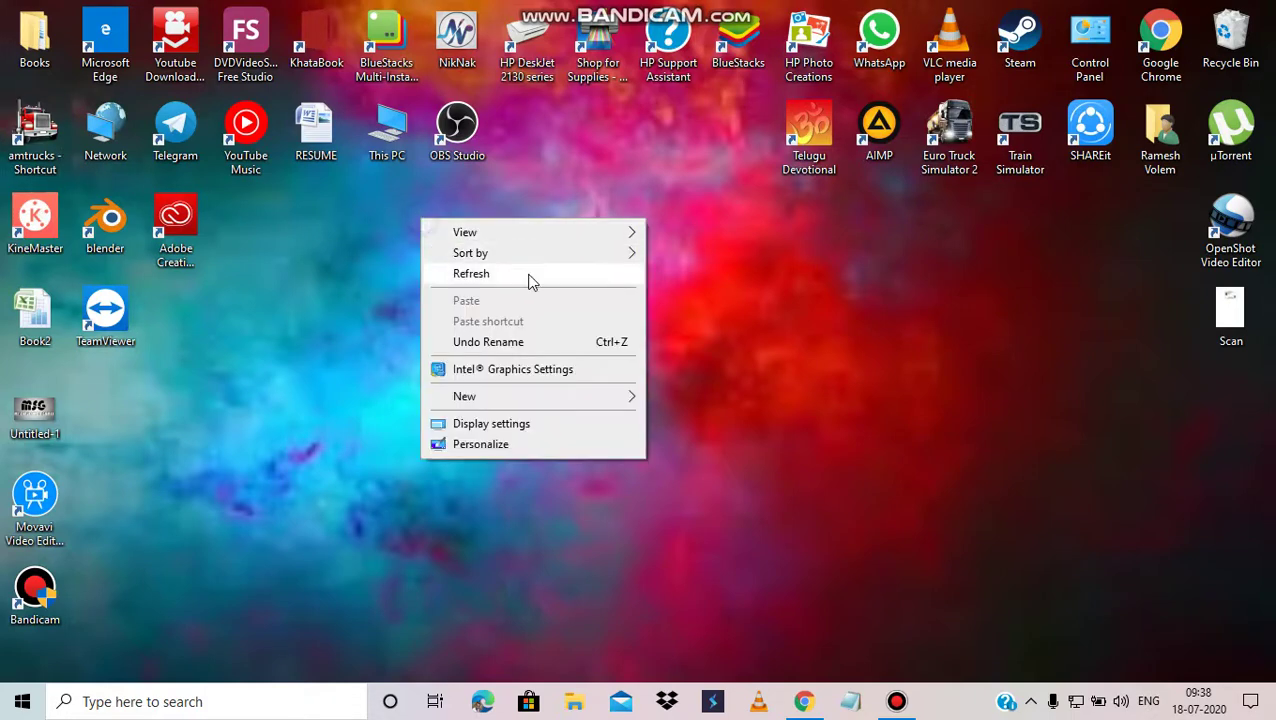
click(530, 276)
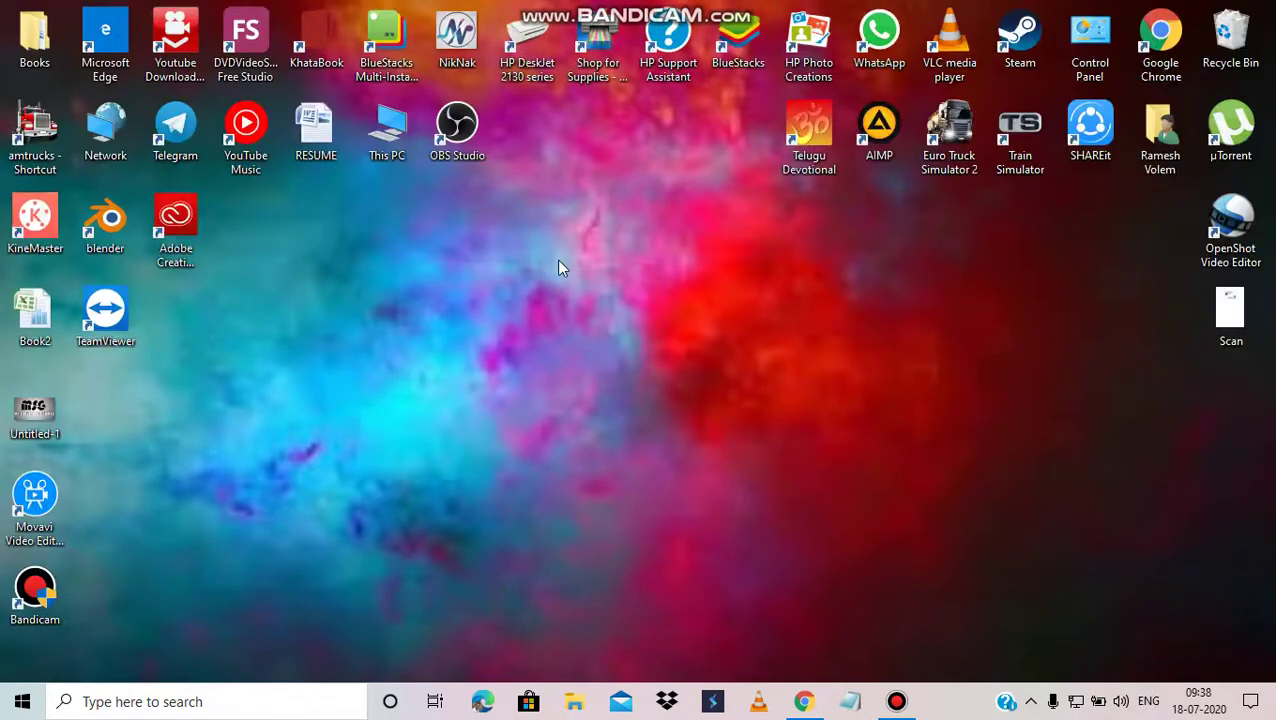
right_click(558, 266)
click(598, 315)
right_click(590, 248)
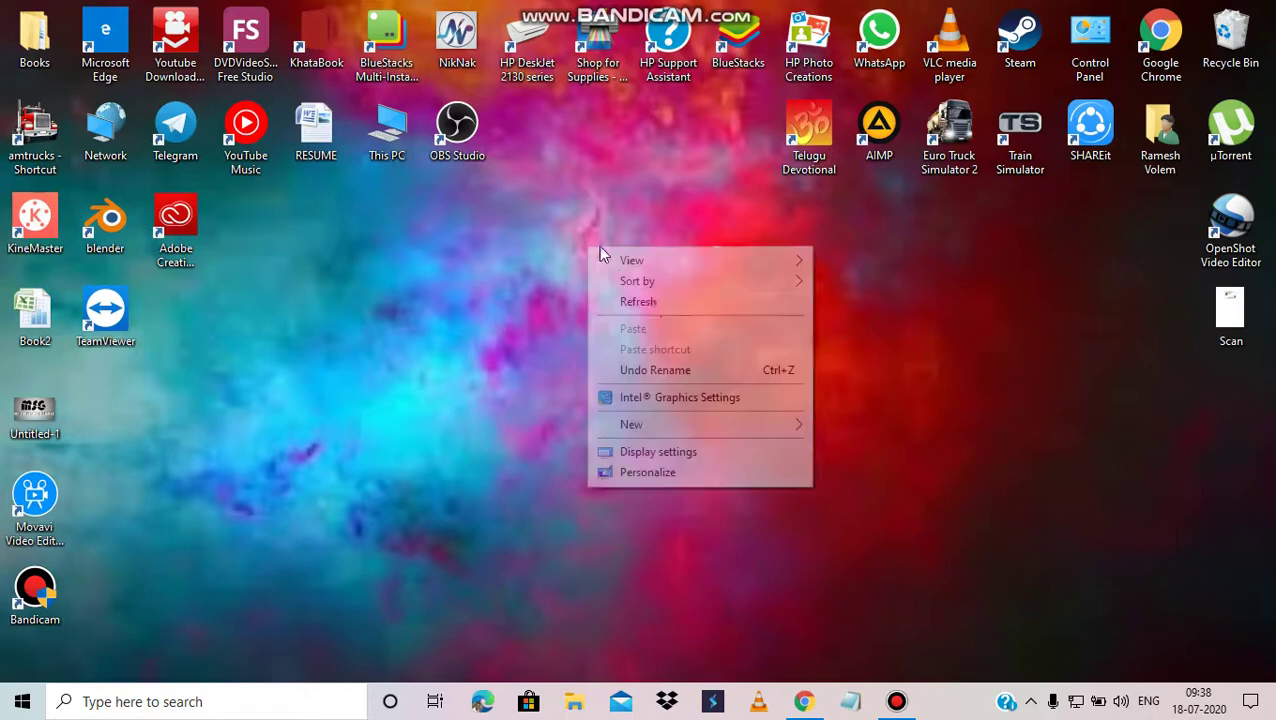
click(650, 306)
right_click(650, 310)
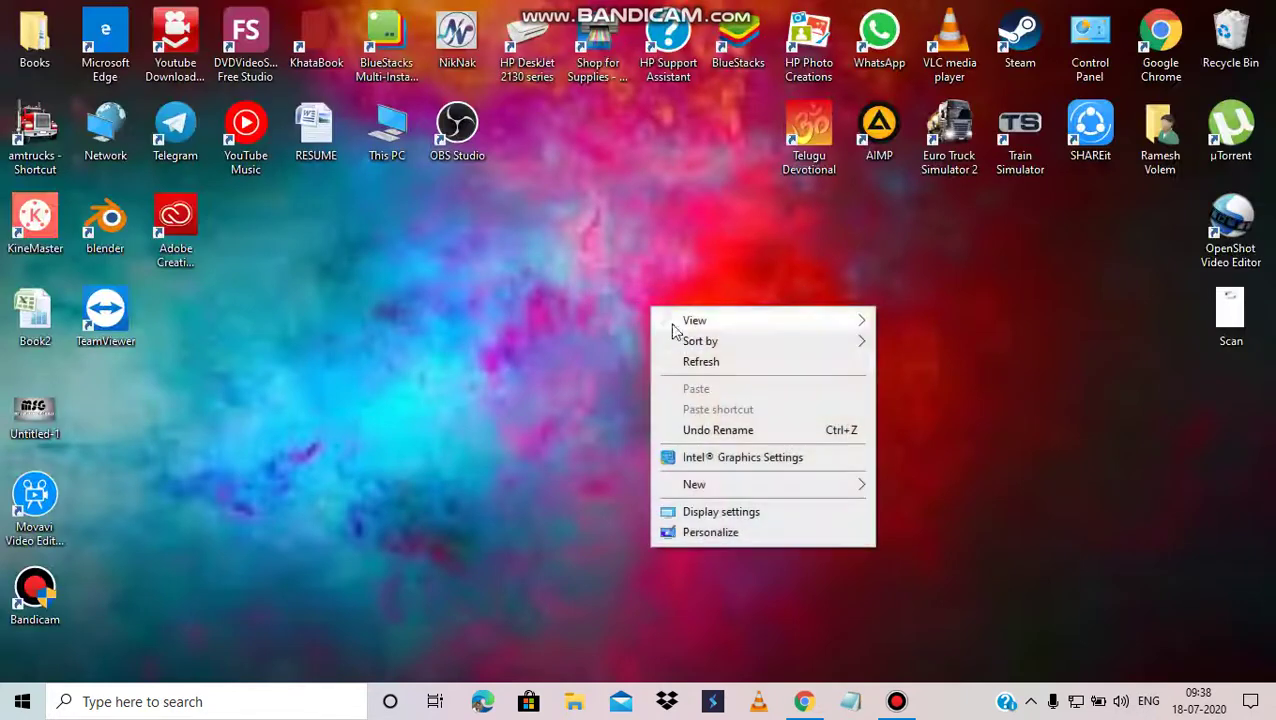
click(727, 366)
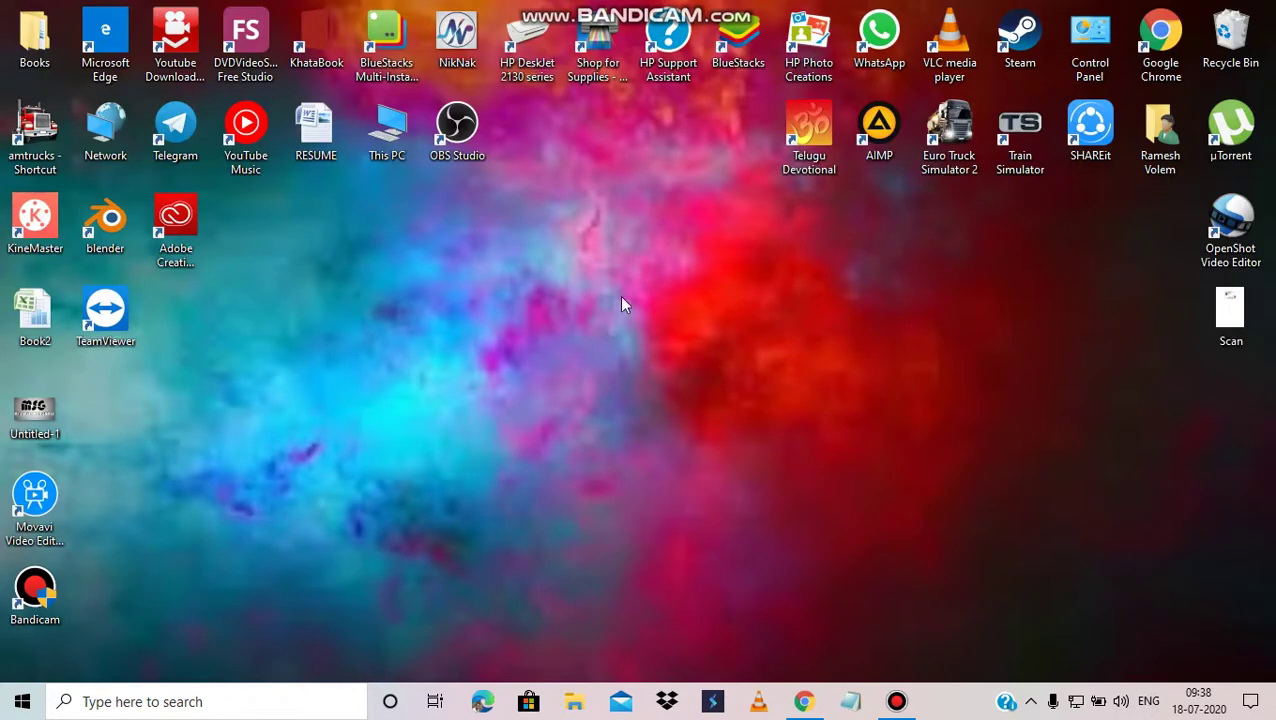
right_click(621, 298)
click(693, 355)
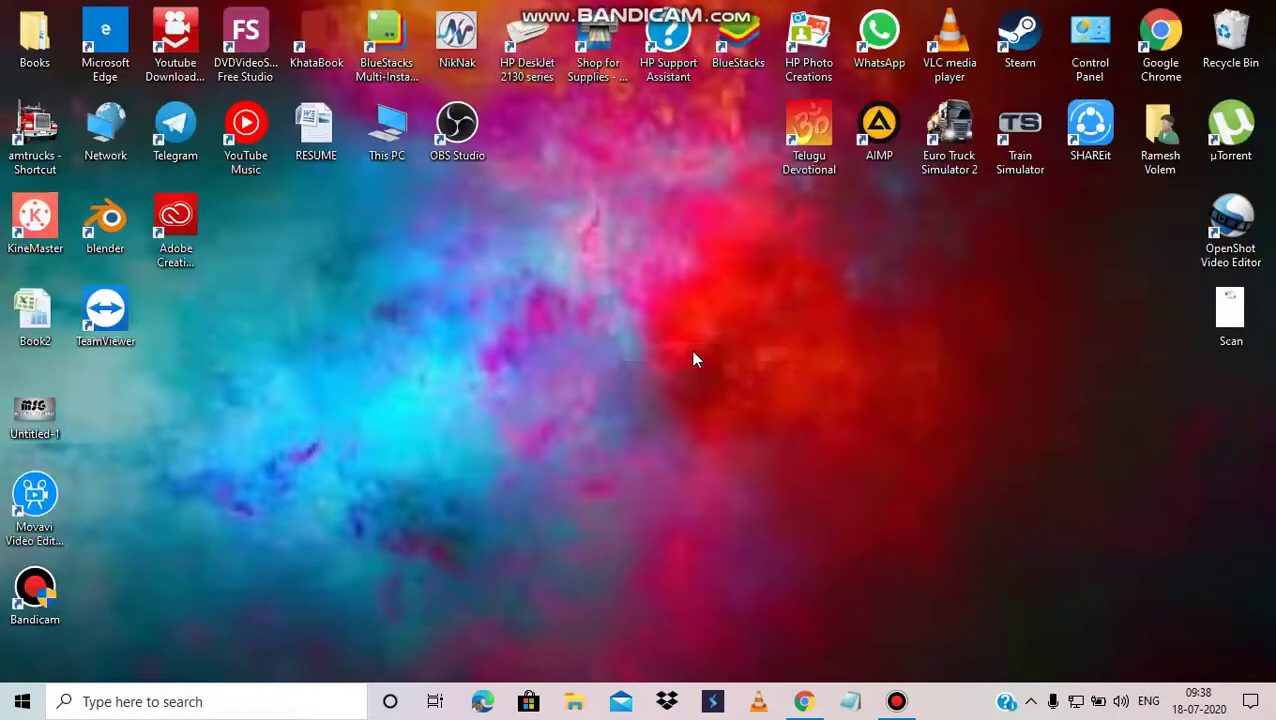